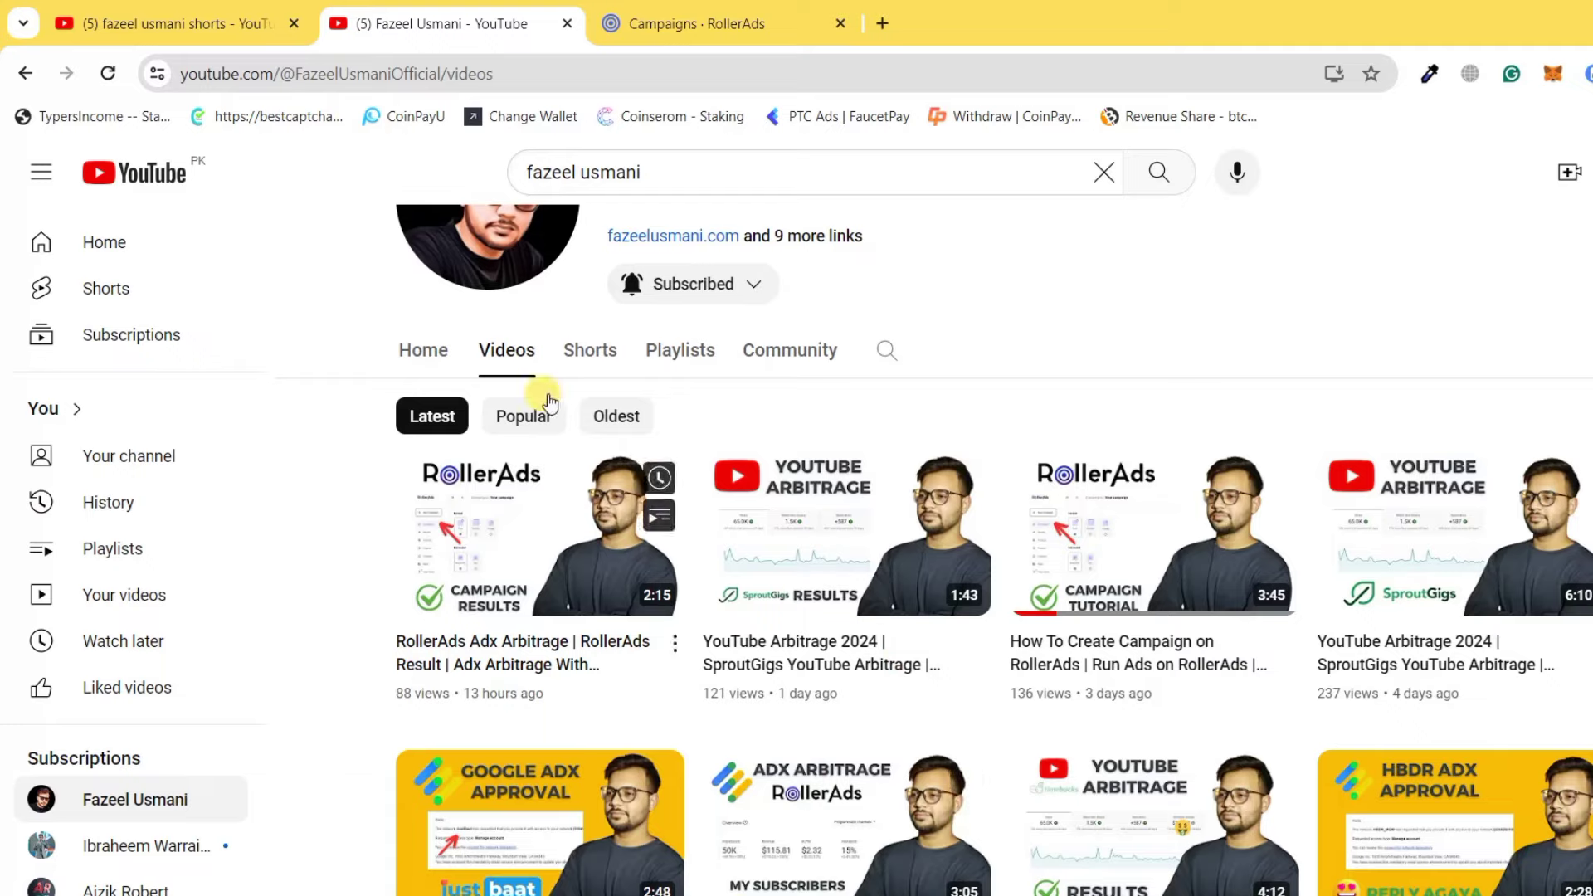
Step: Open the details pages of the US stocks video and the DU SIM video, and highlight Dubai in the latter's title
scroll(514, 369, up, 3)
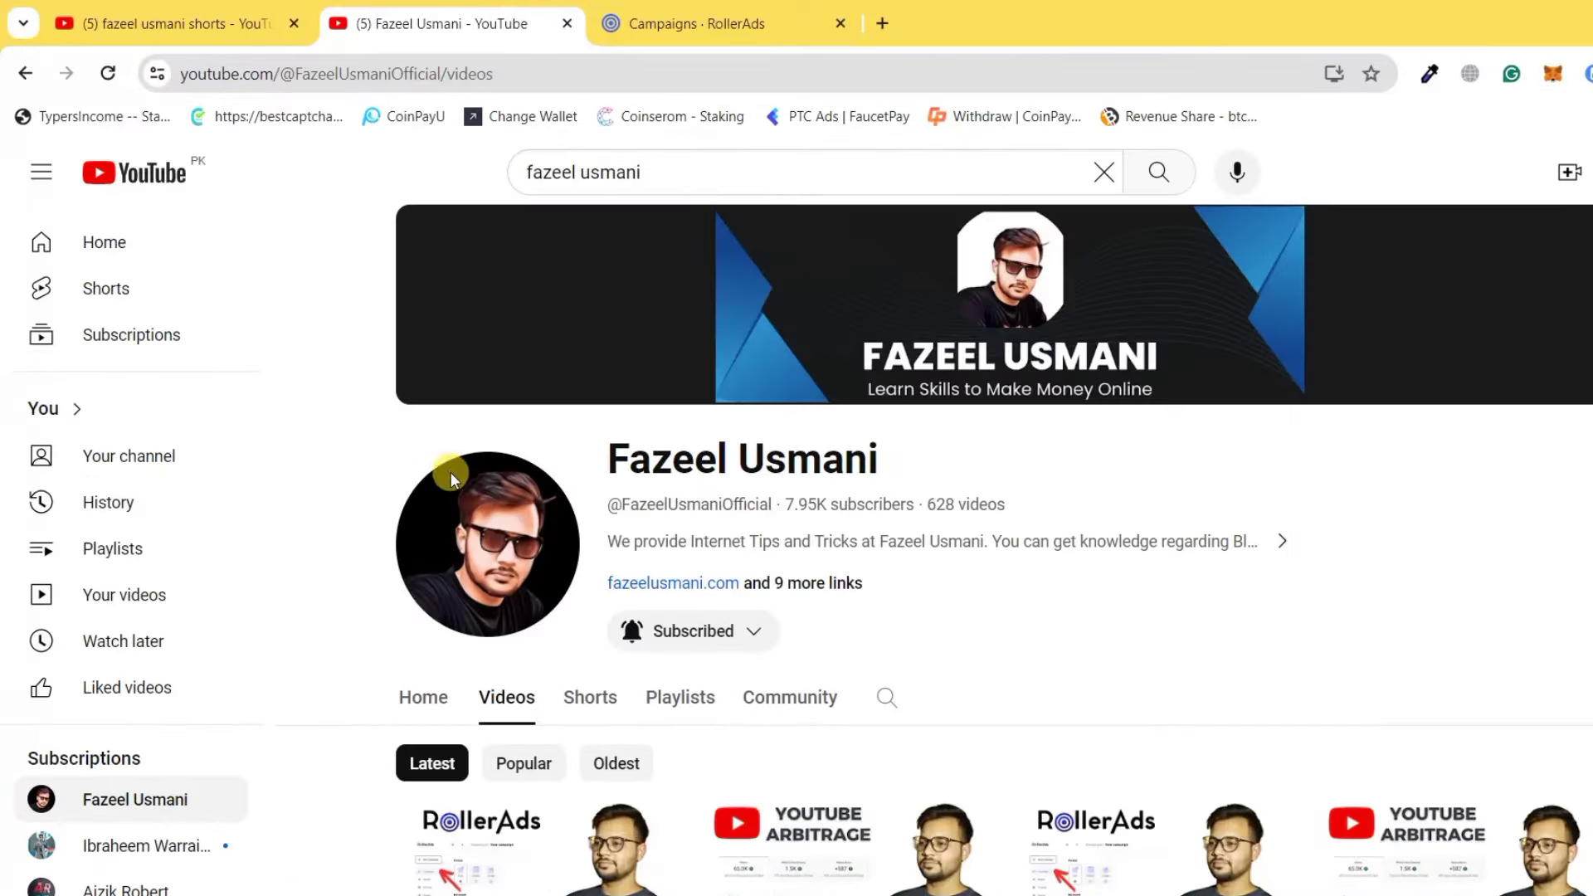
click(244, 11)
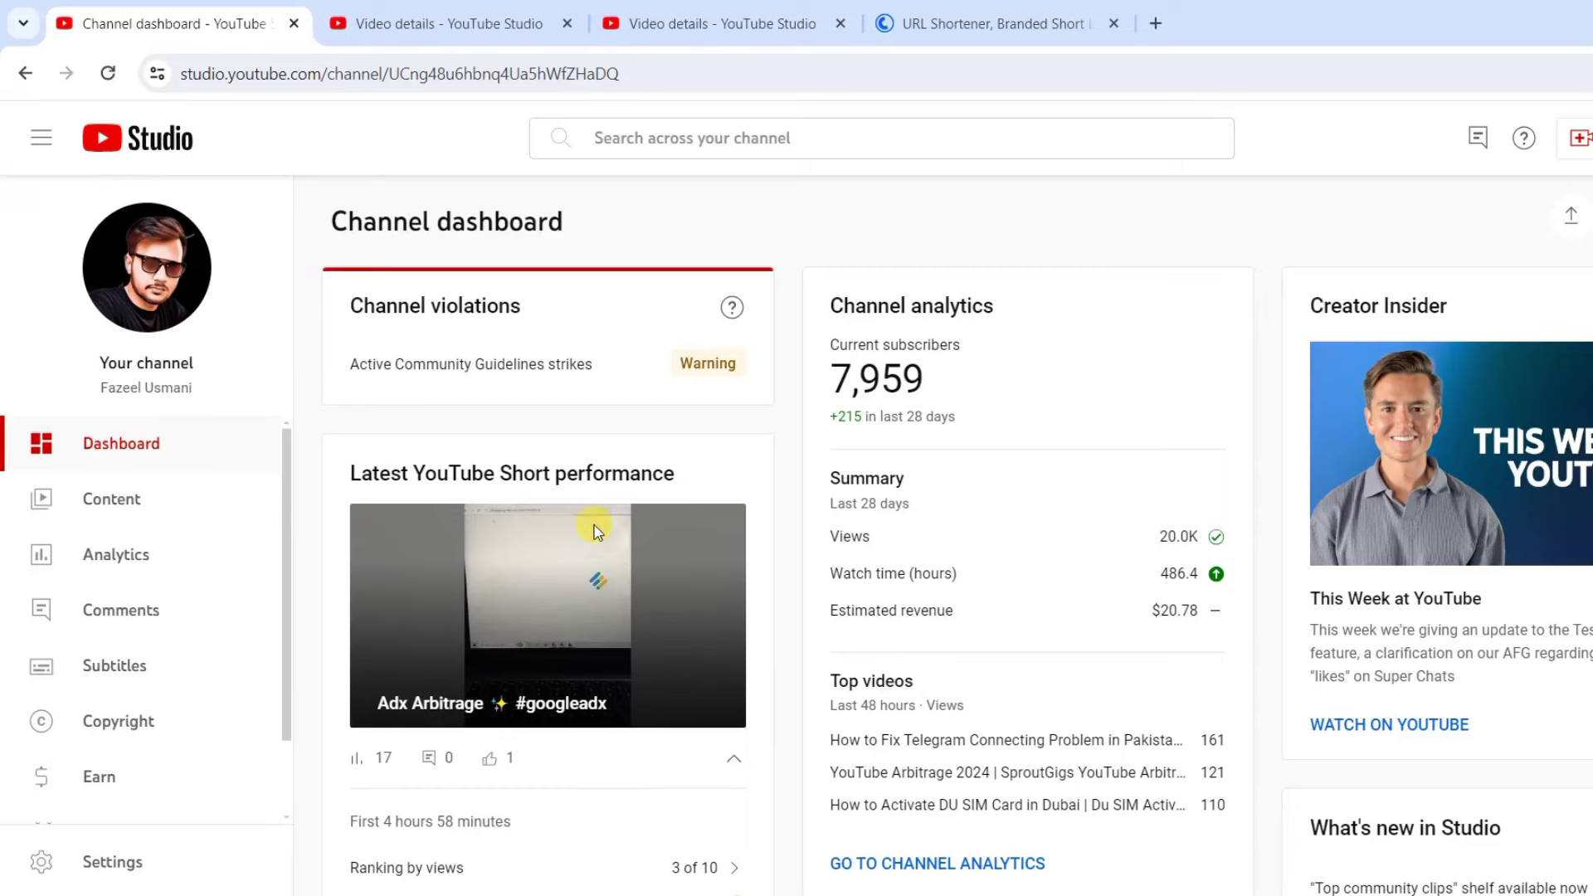
click(381, 33)
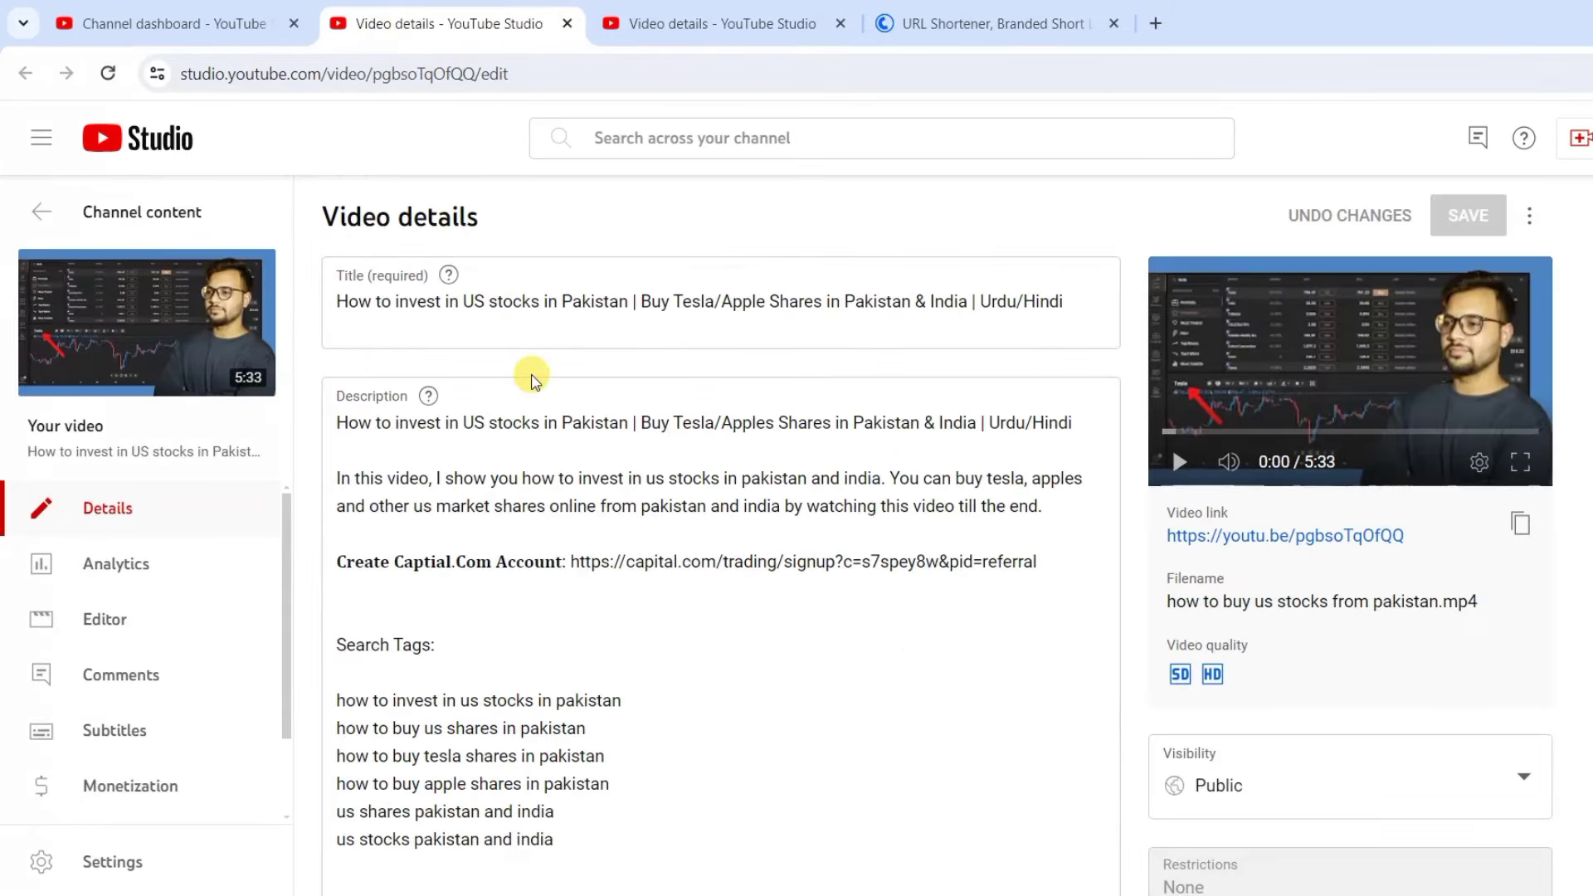
click(658, 21)
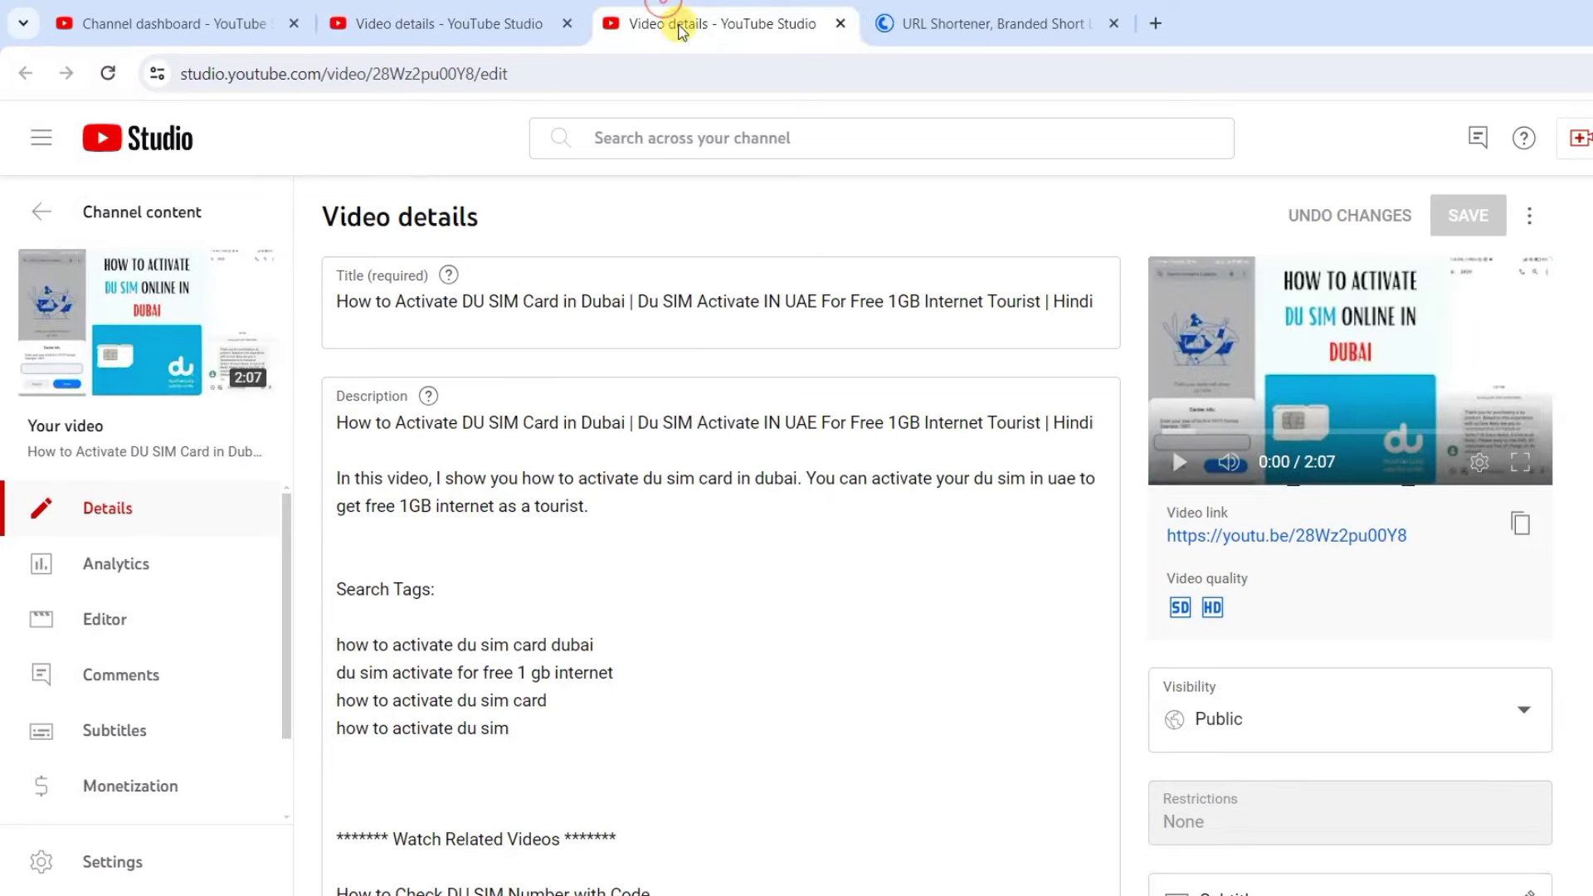
drag(564, 301, 639, 292)
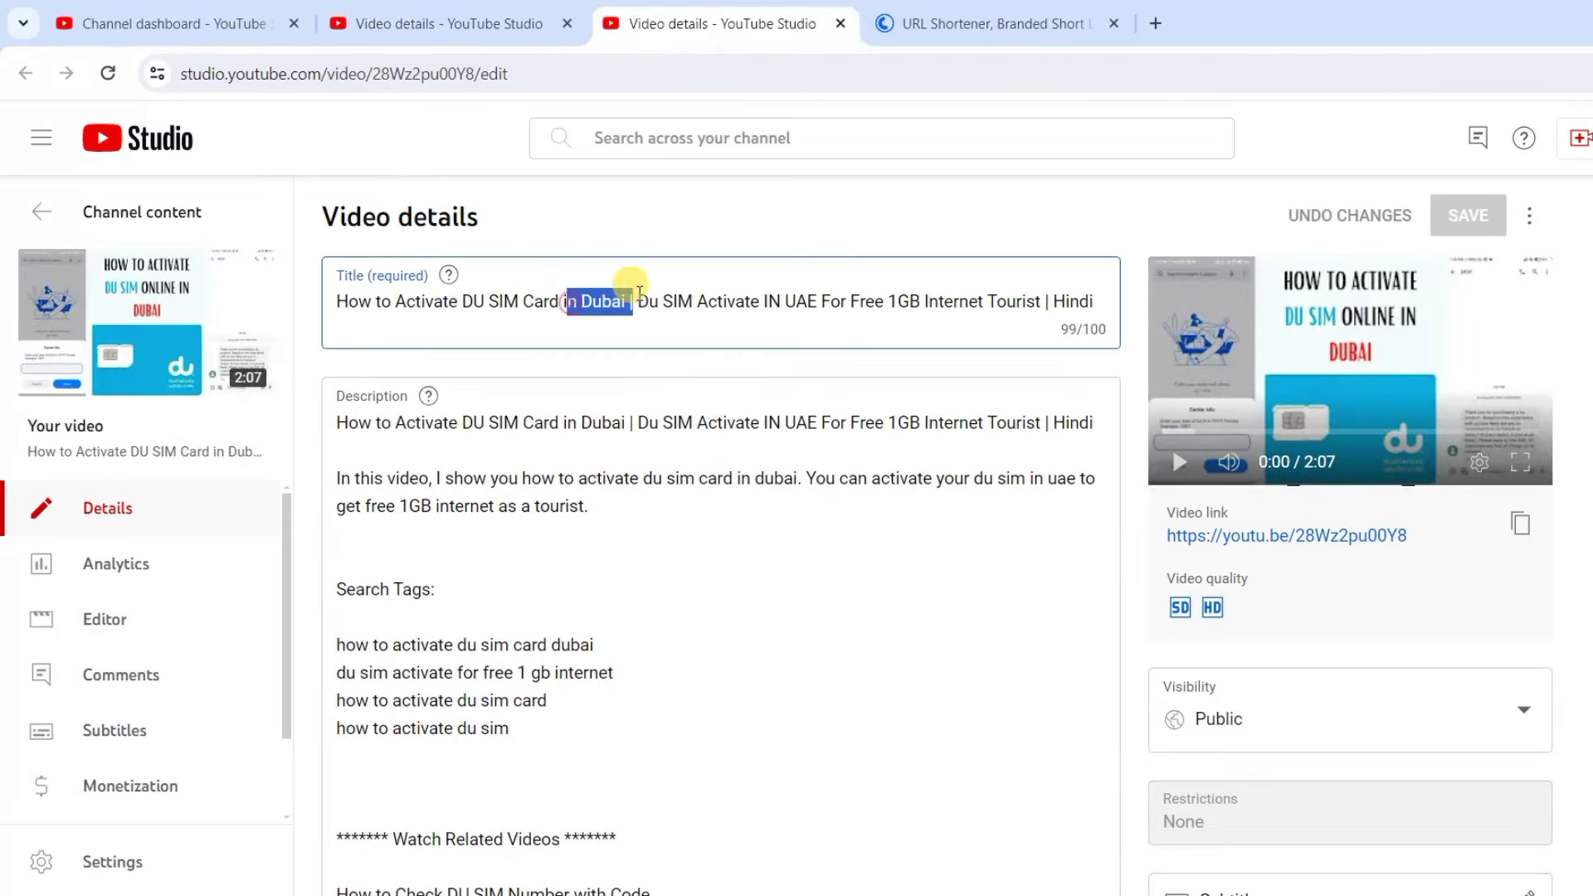
click(639, 293)
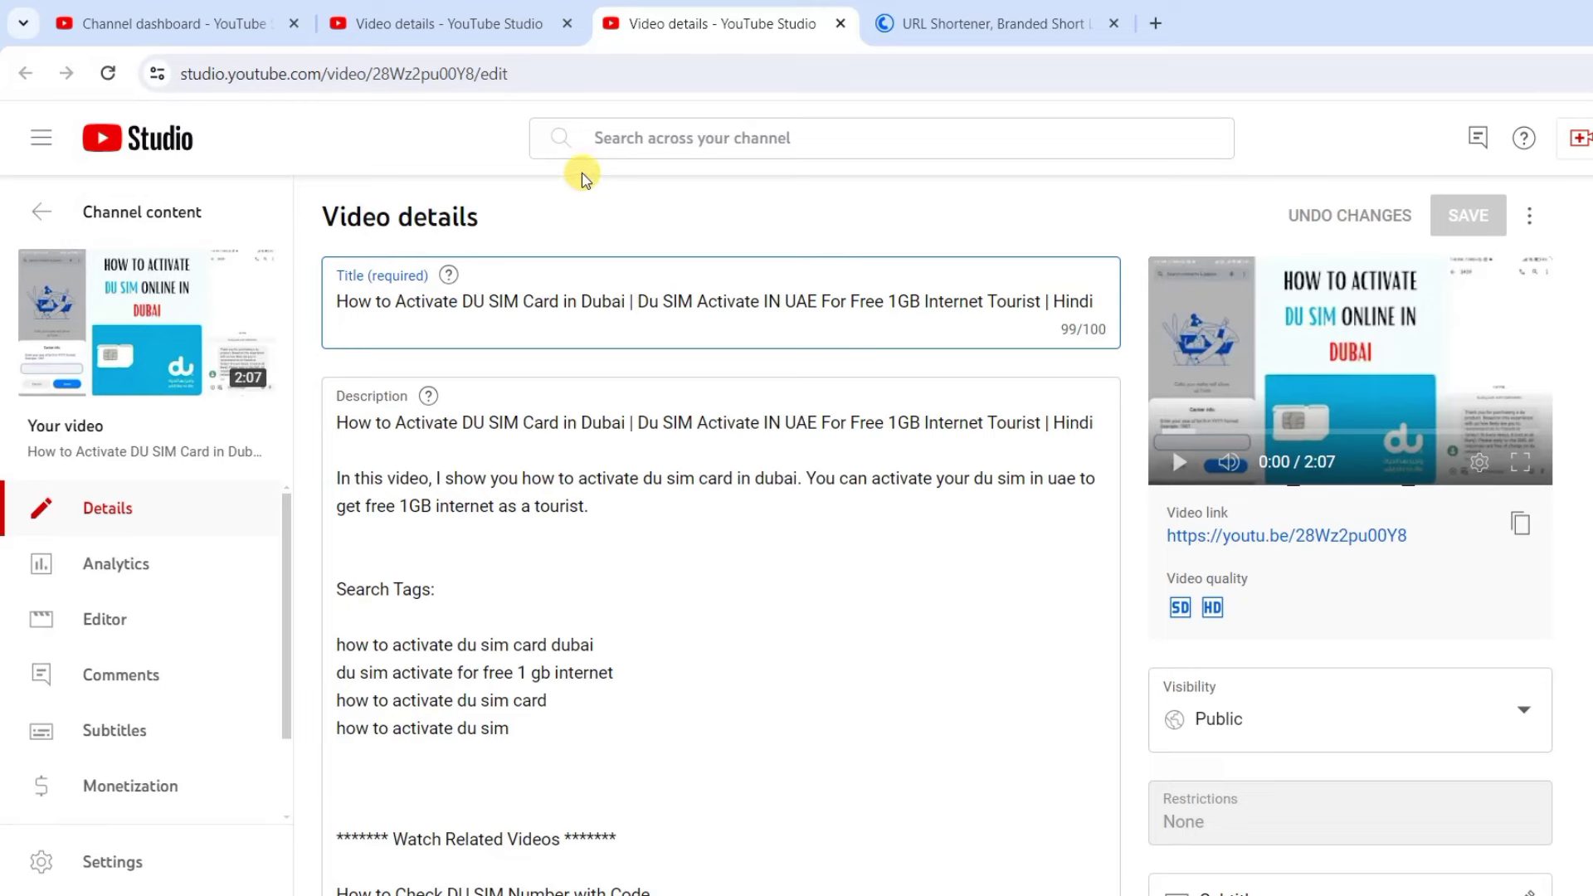
Step: Compare the title and description of the US stocks in Pakistan video with those of the DU SIM video
click(423, 25)
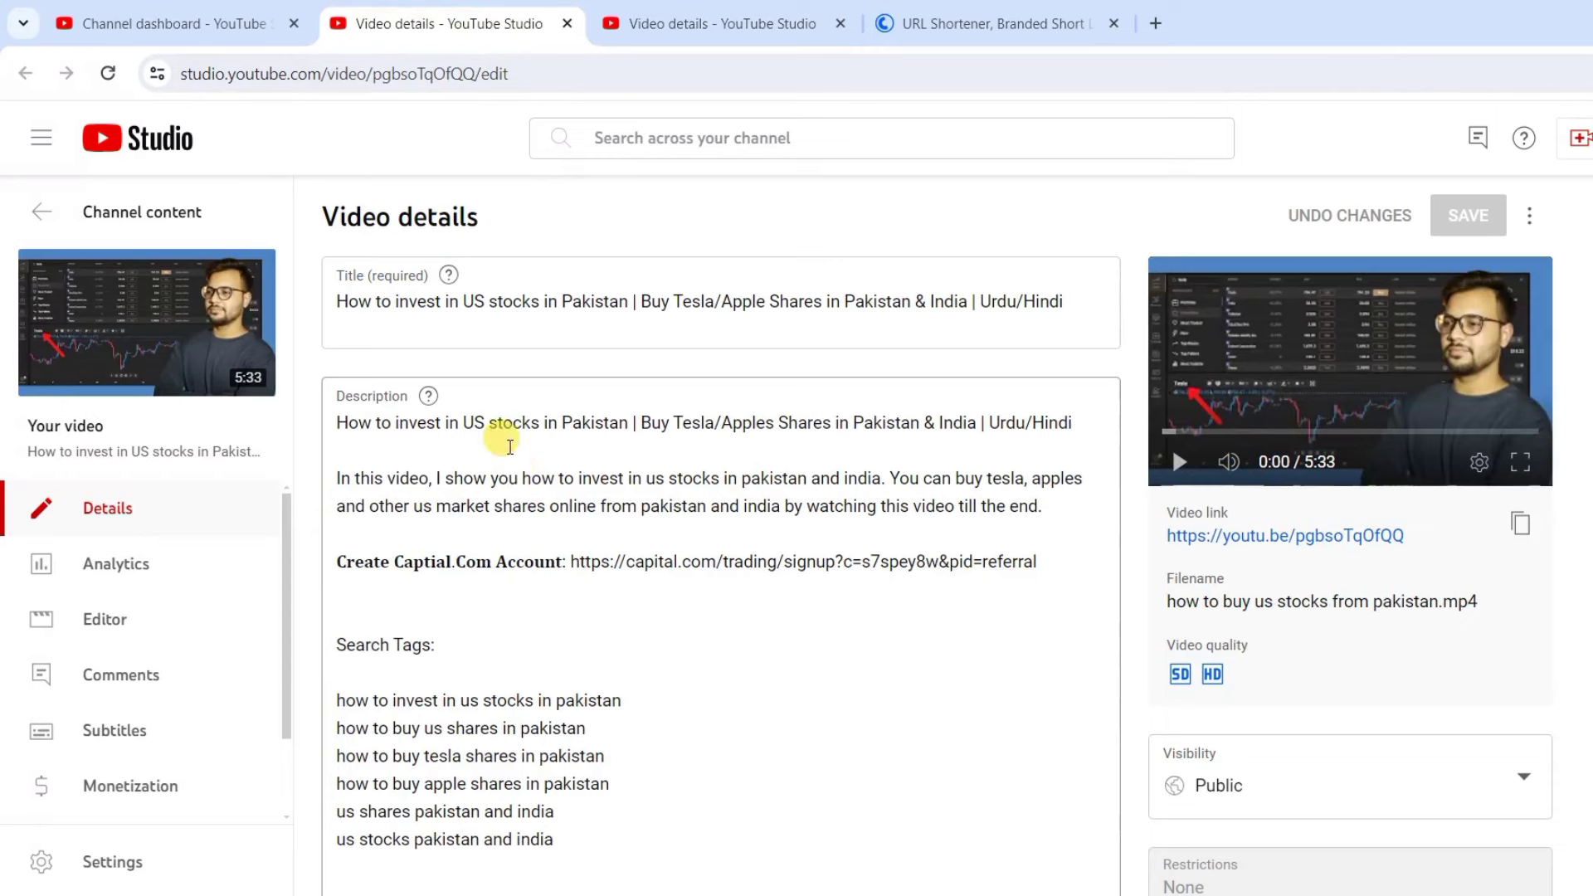
scroll(158, 739, down, 2)
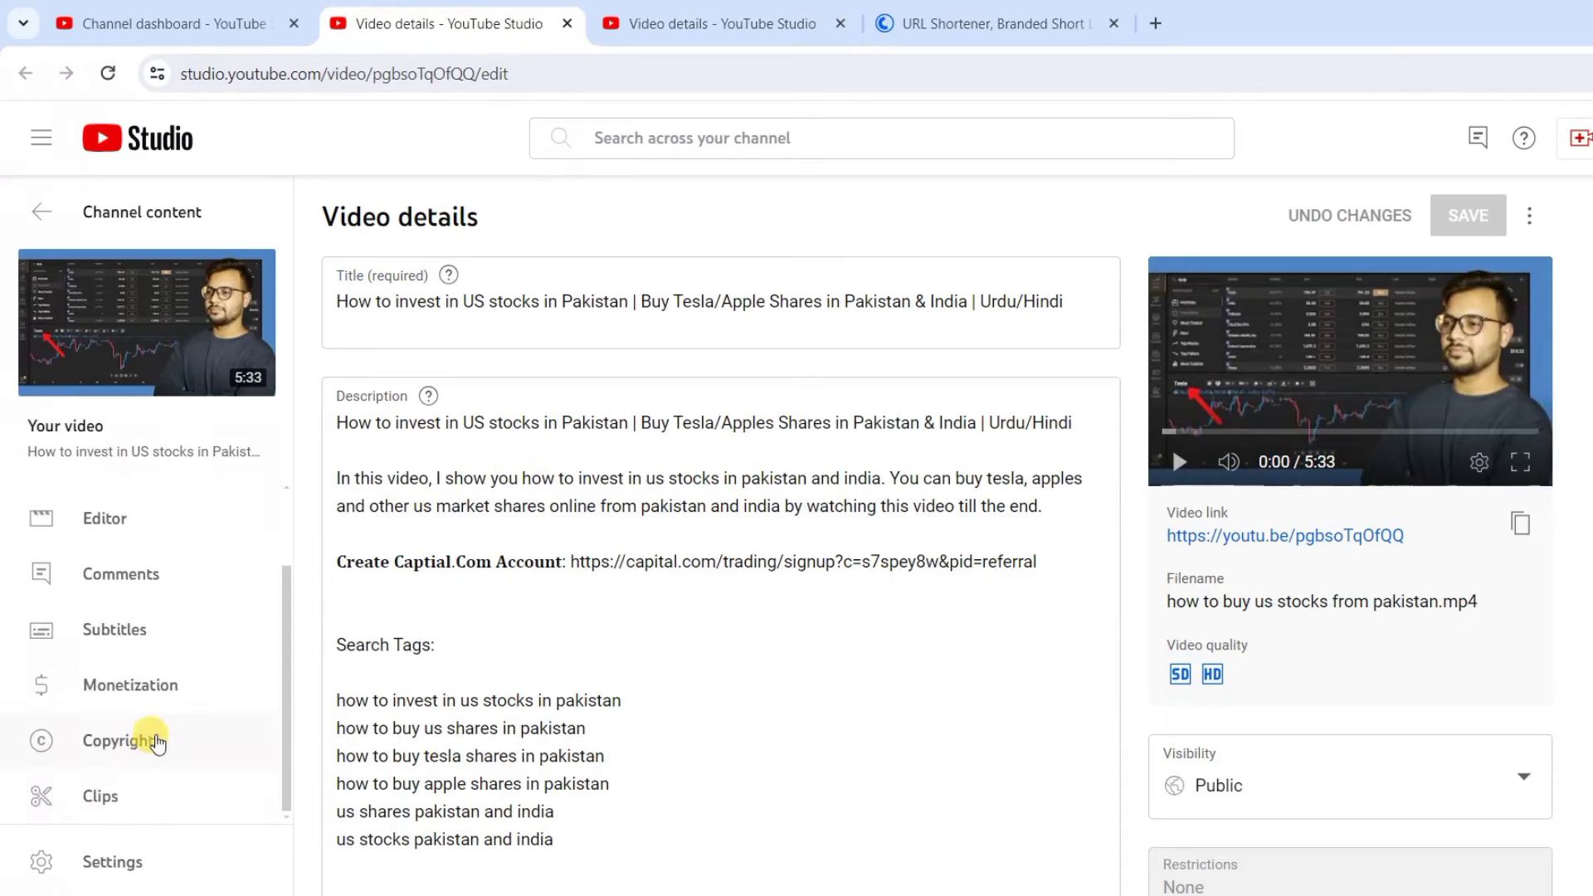
scroll(160, 722, up, 2)
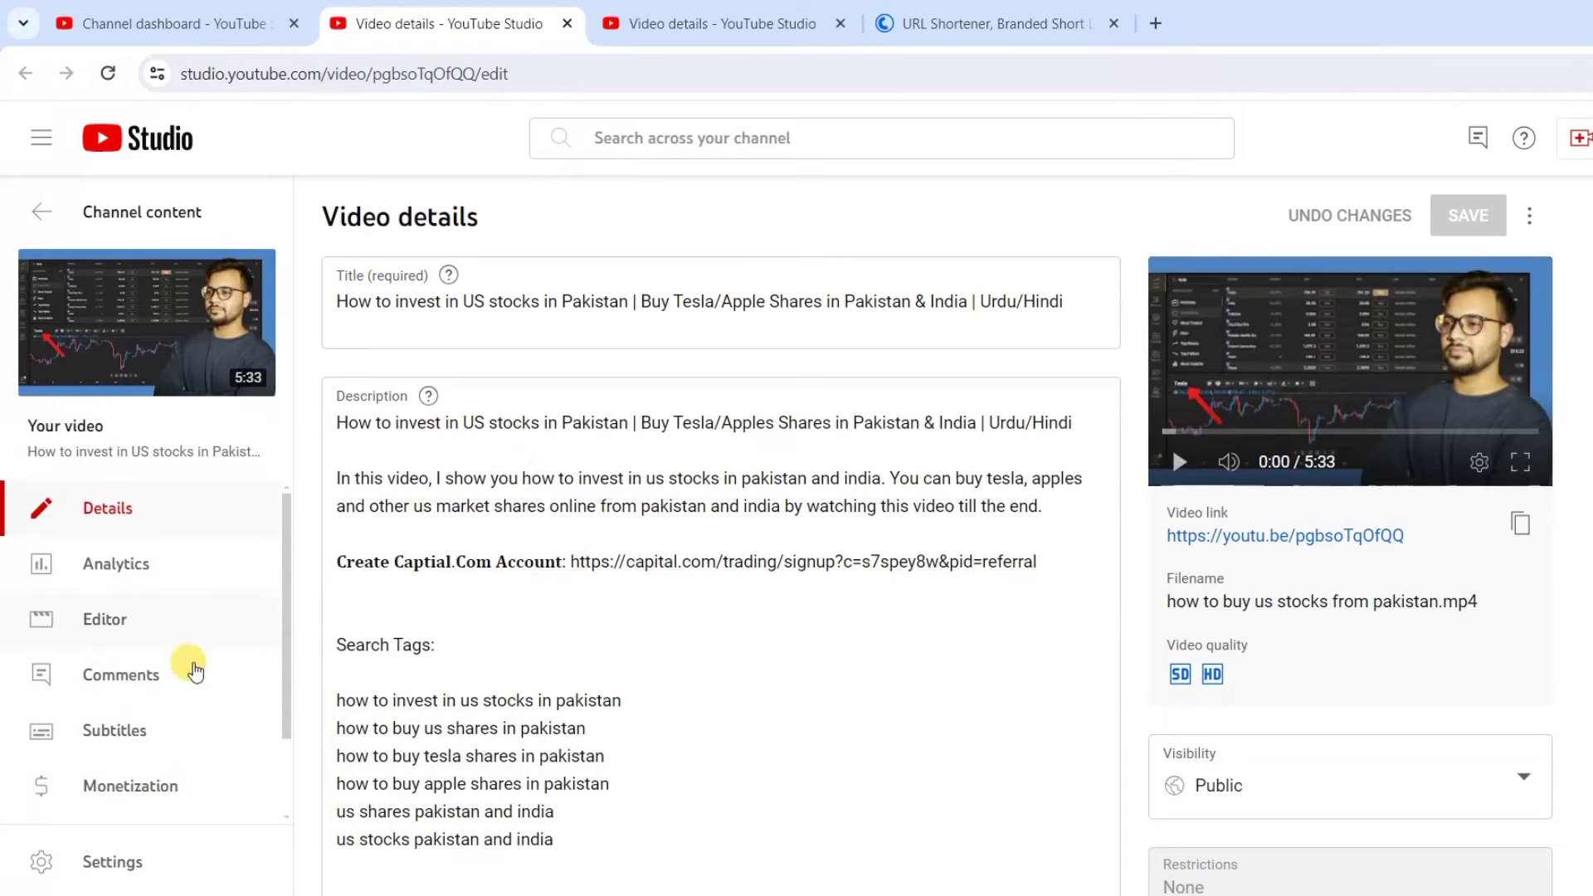
scroll(196, 664, down, 1)
click(655, 24)
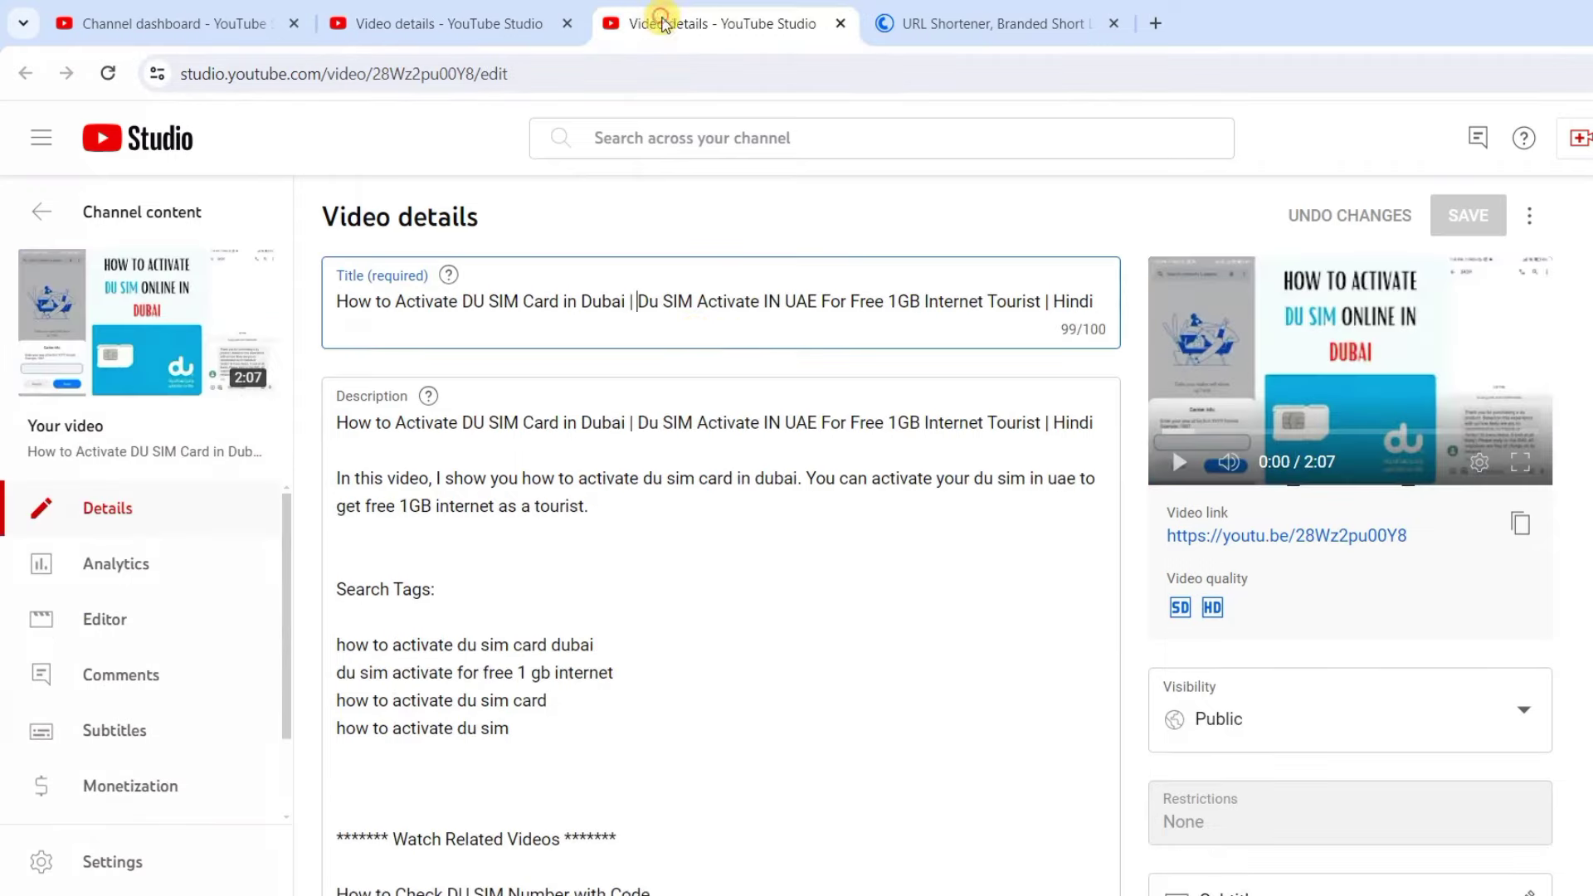
click(638, 303)
click(448, 24)
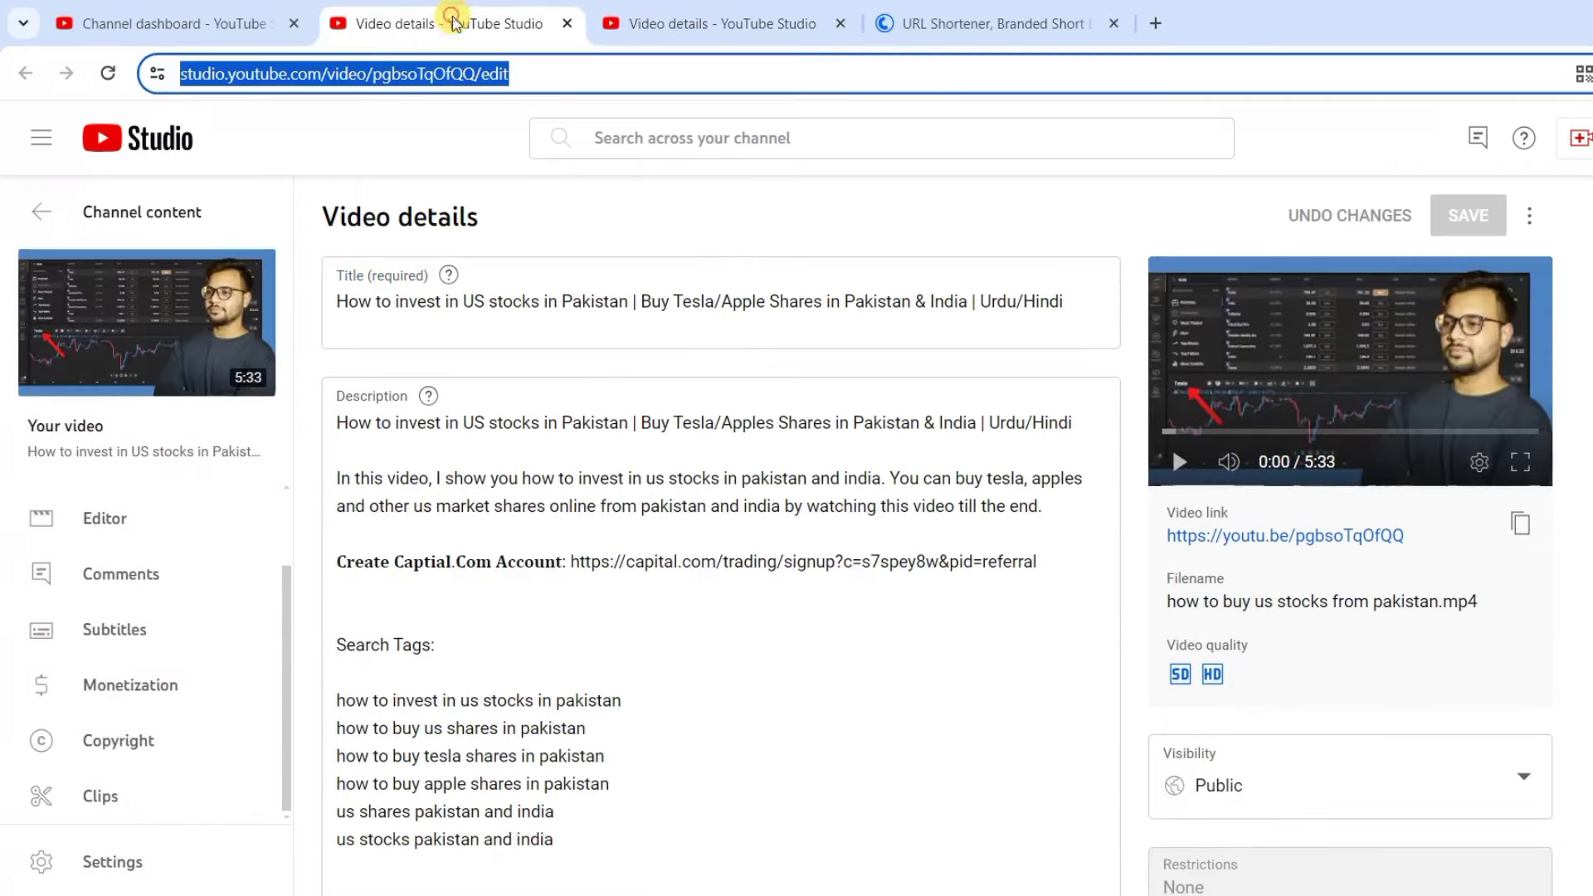
click(633, 526)
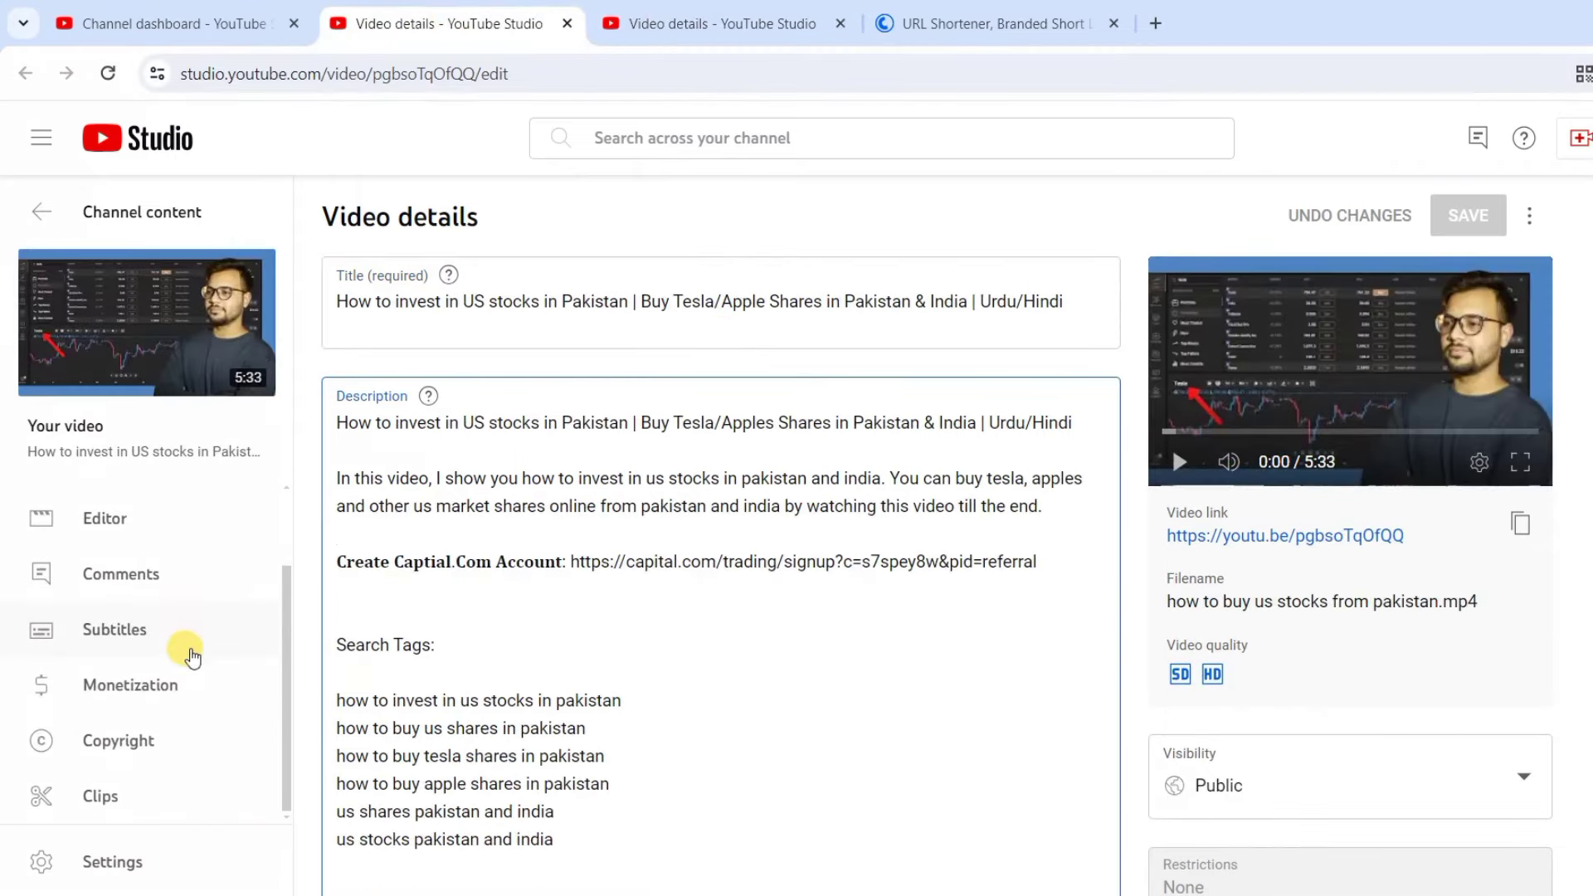
Step: Open the US stocks video's revenue analytics and expand its estimated revenue chart into the detailed report
scroll(166, 630, up, 1)
click(148, 588)
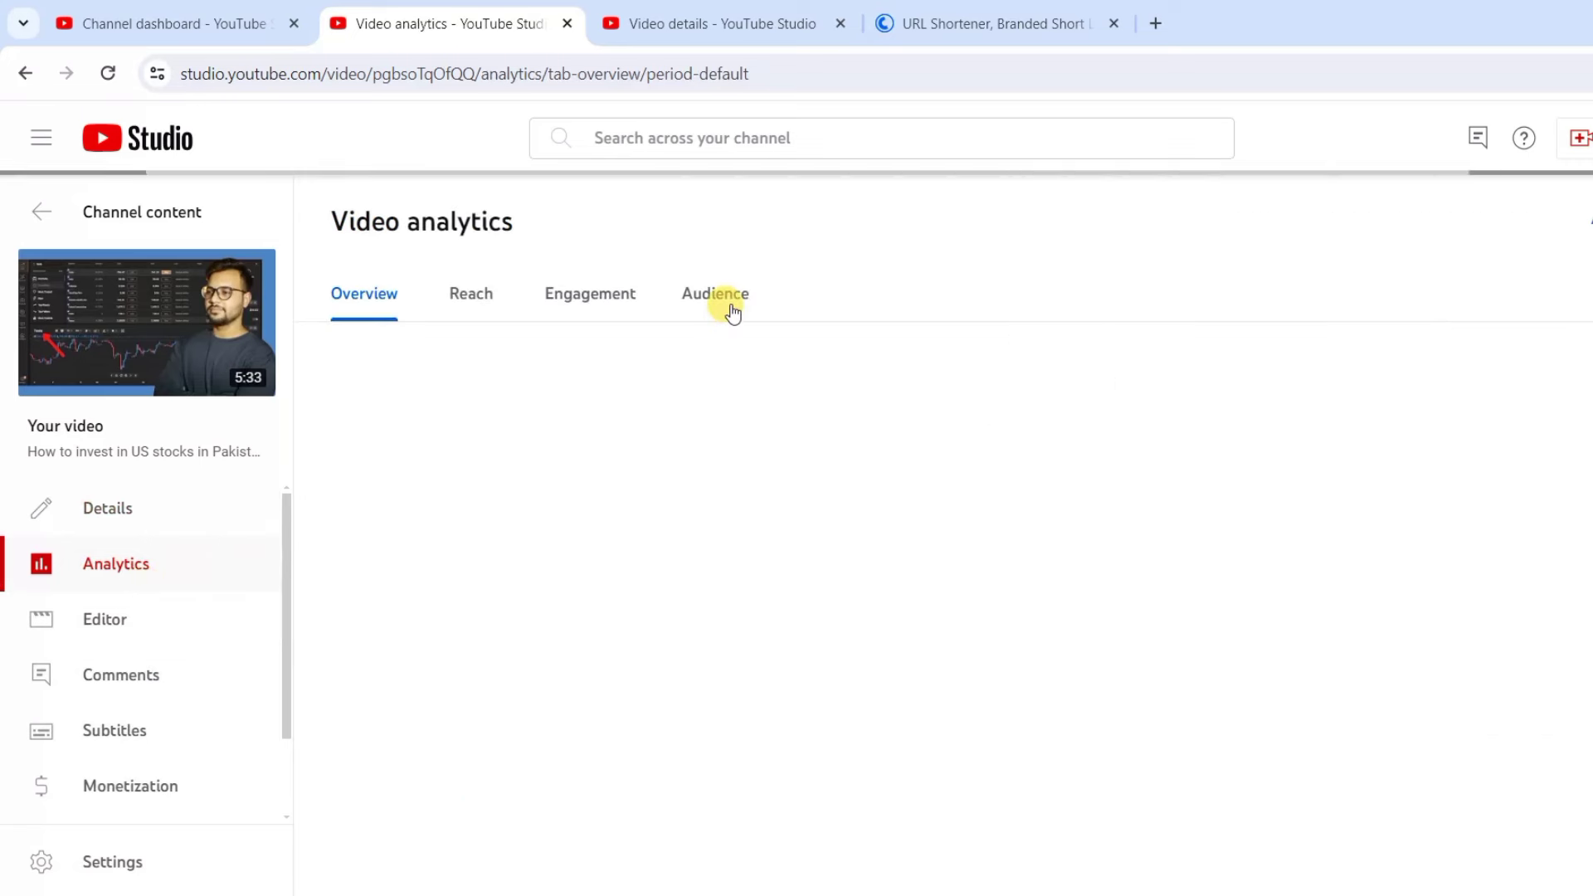
click(732, 307)
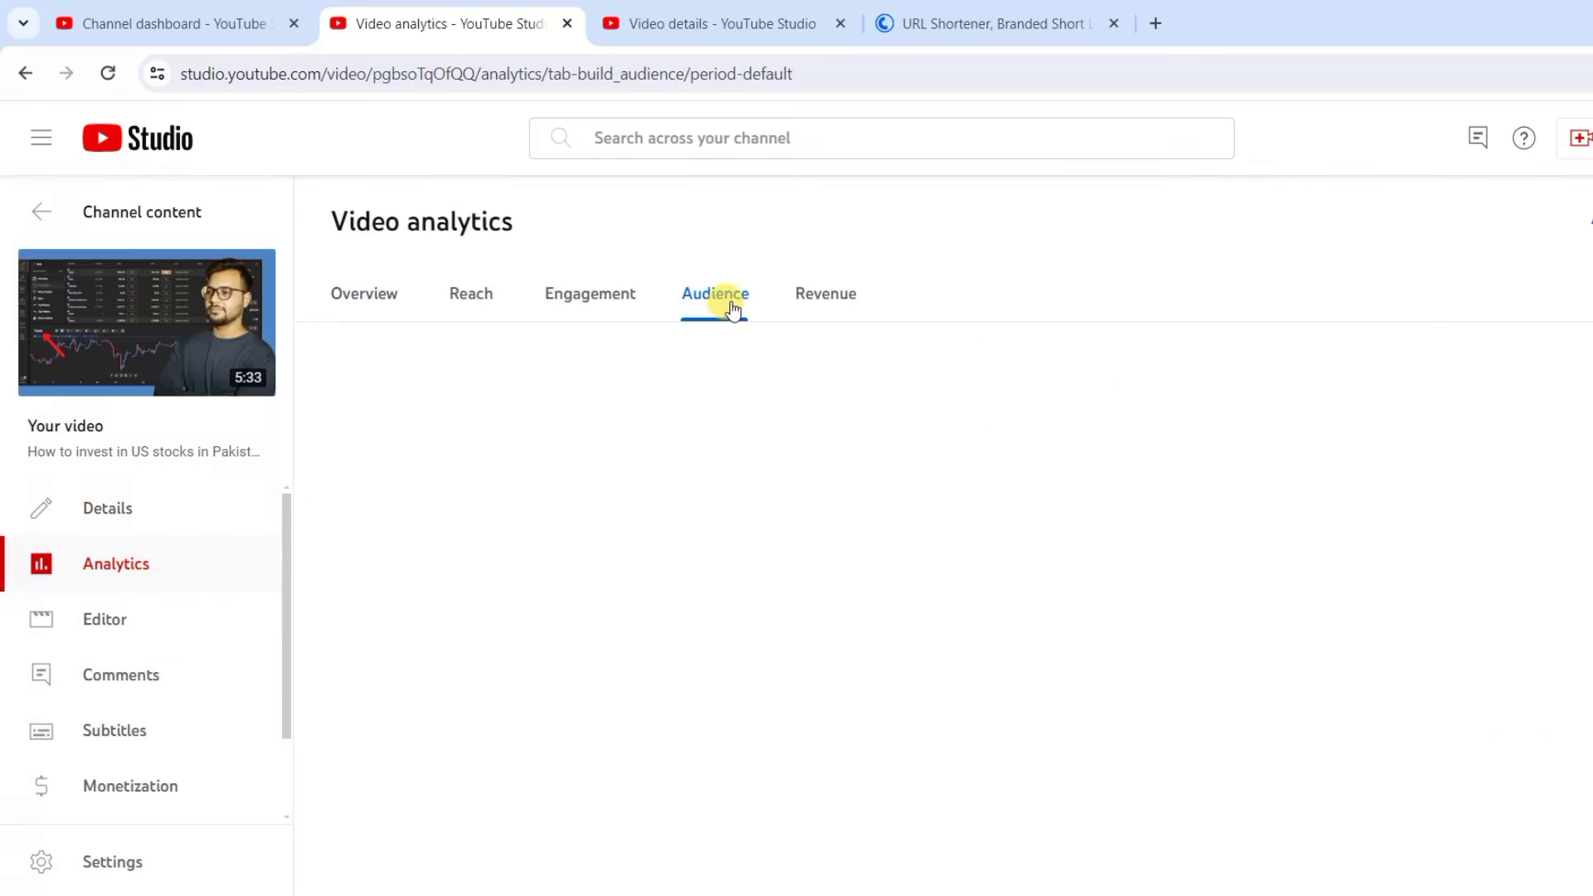
click(799, 297)
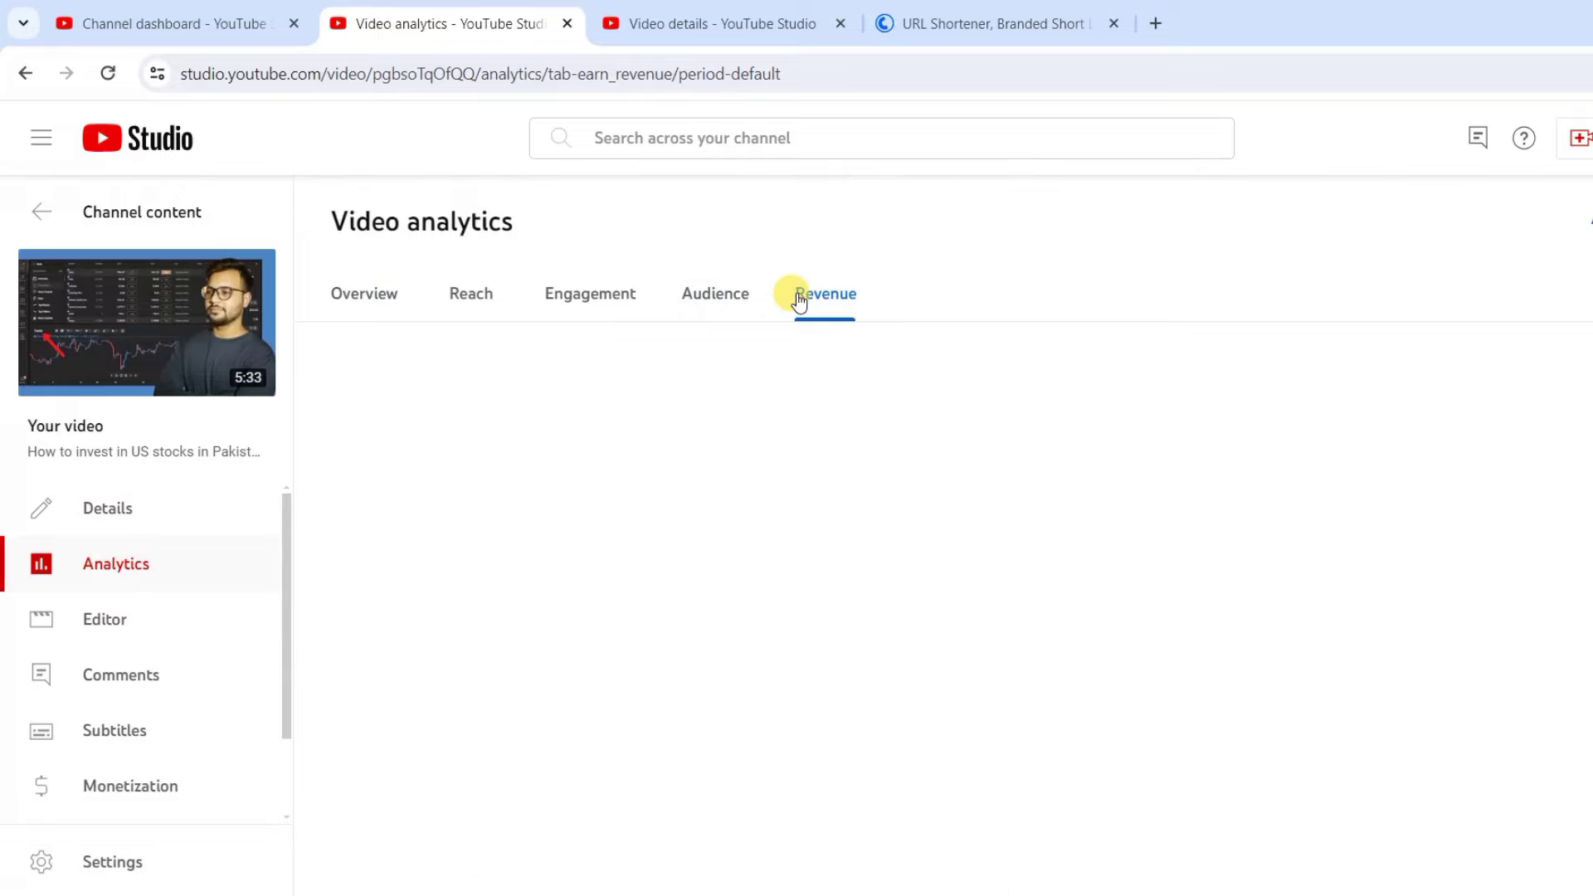
scroll(1048, 569, down, 2)
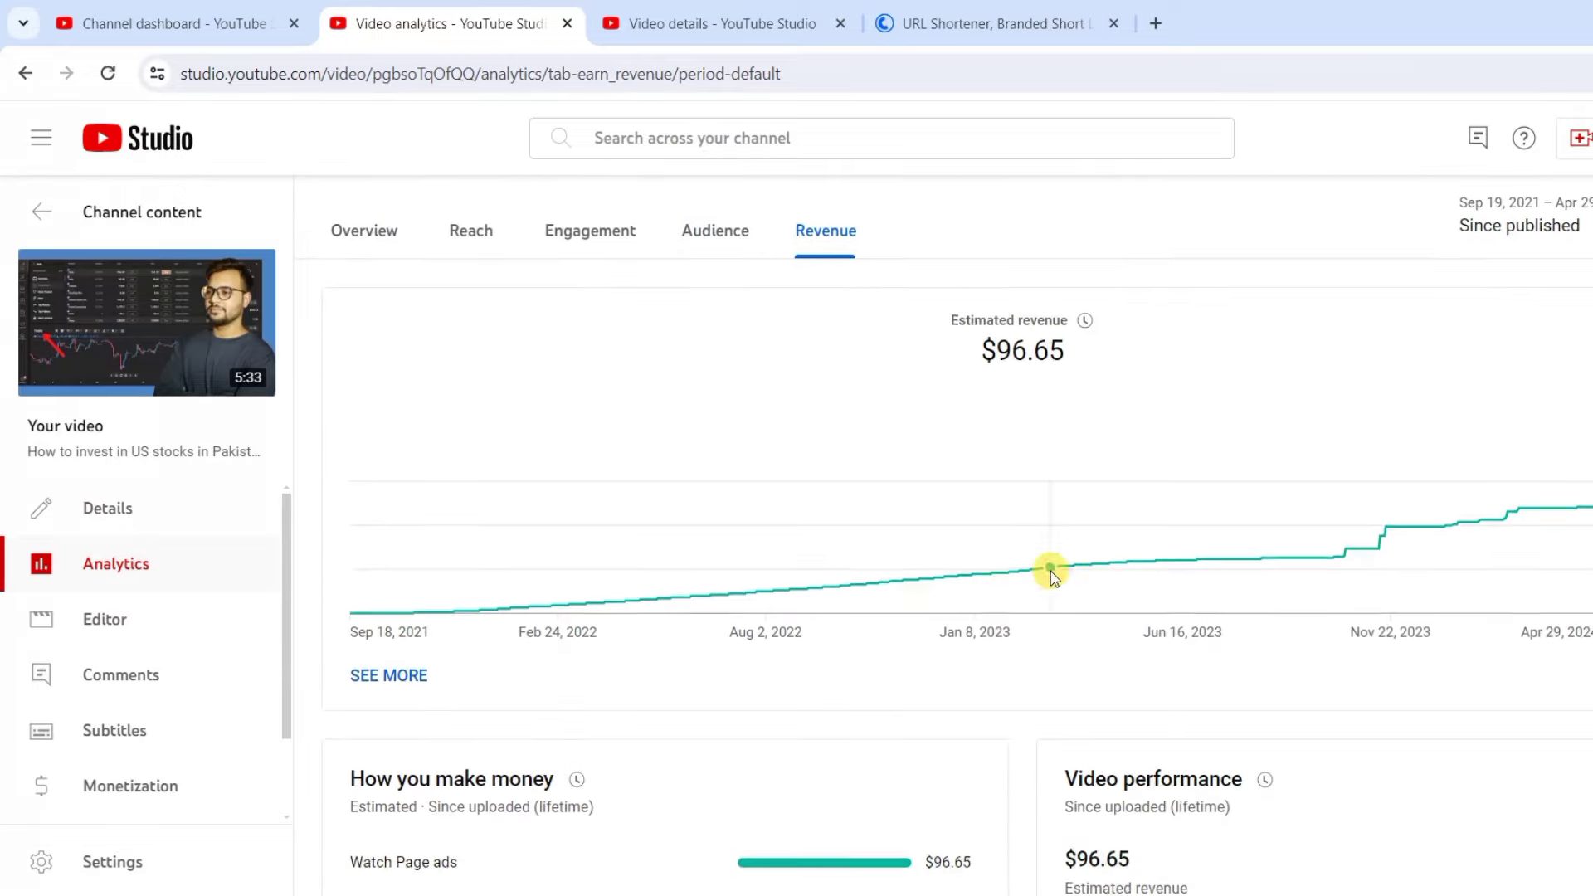
click(382, 629)
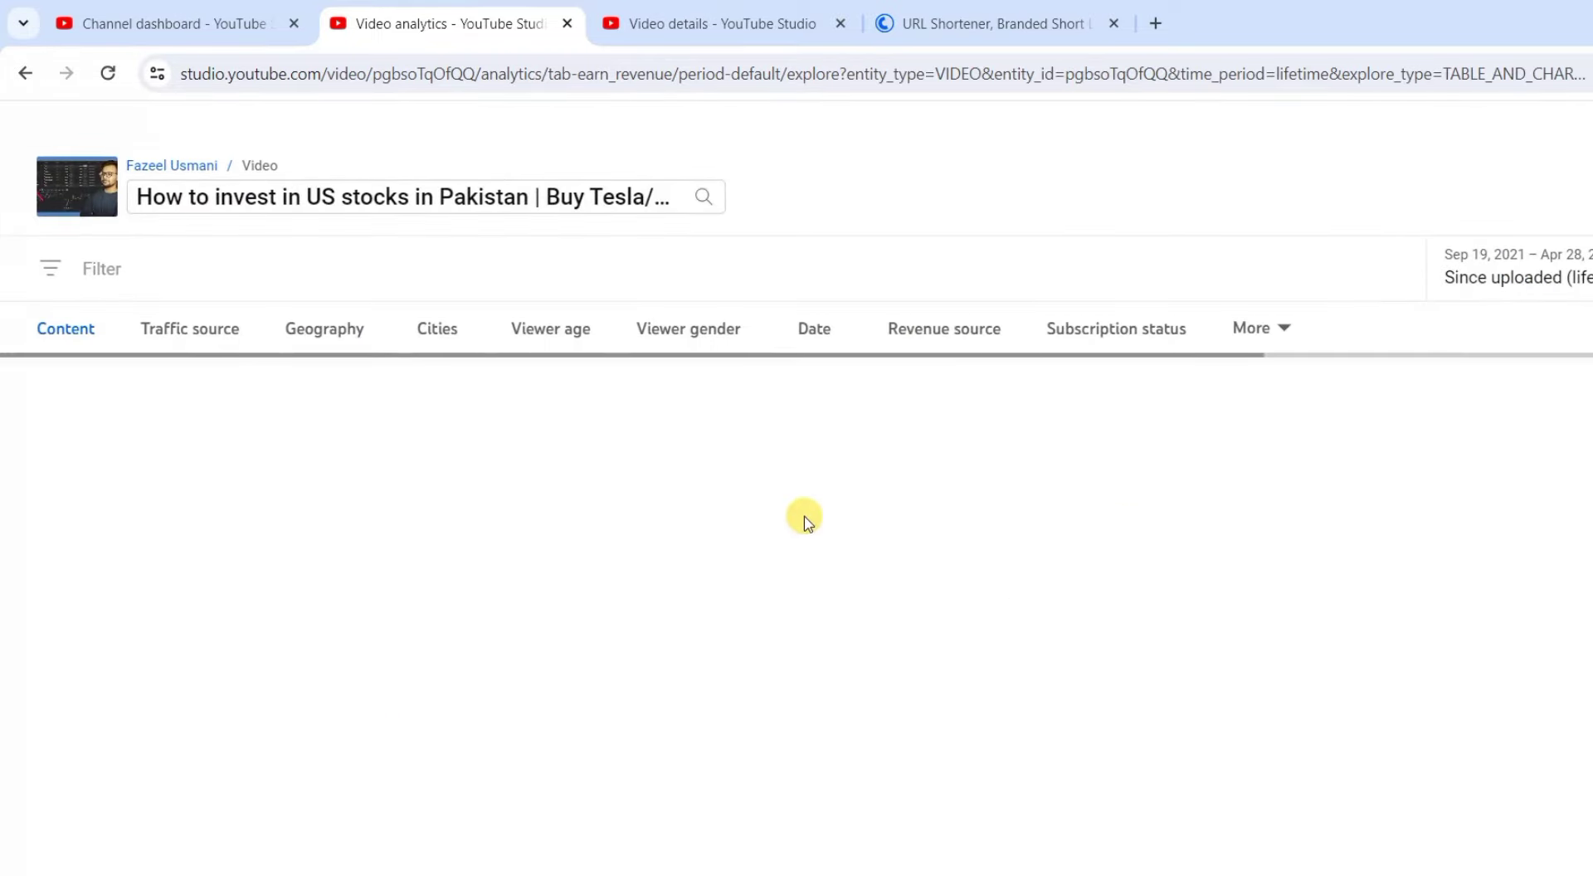
Step: Show the US stocks video's playback-based CPM for the last 7 days and examine its figure in the report table
click(1484, 278)
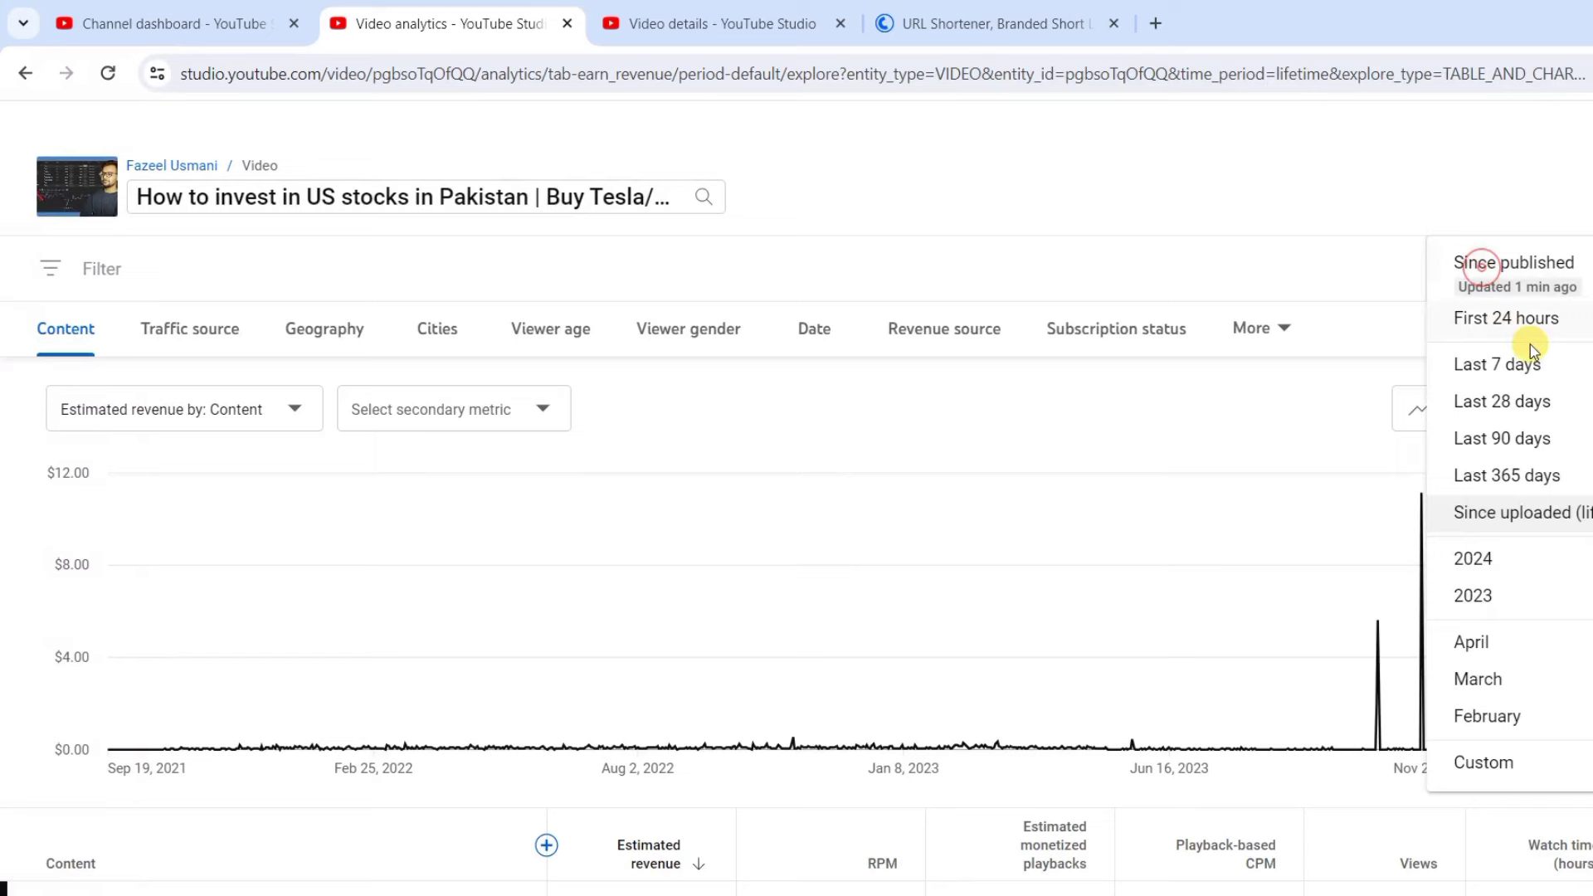
click(1492, 365)
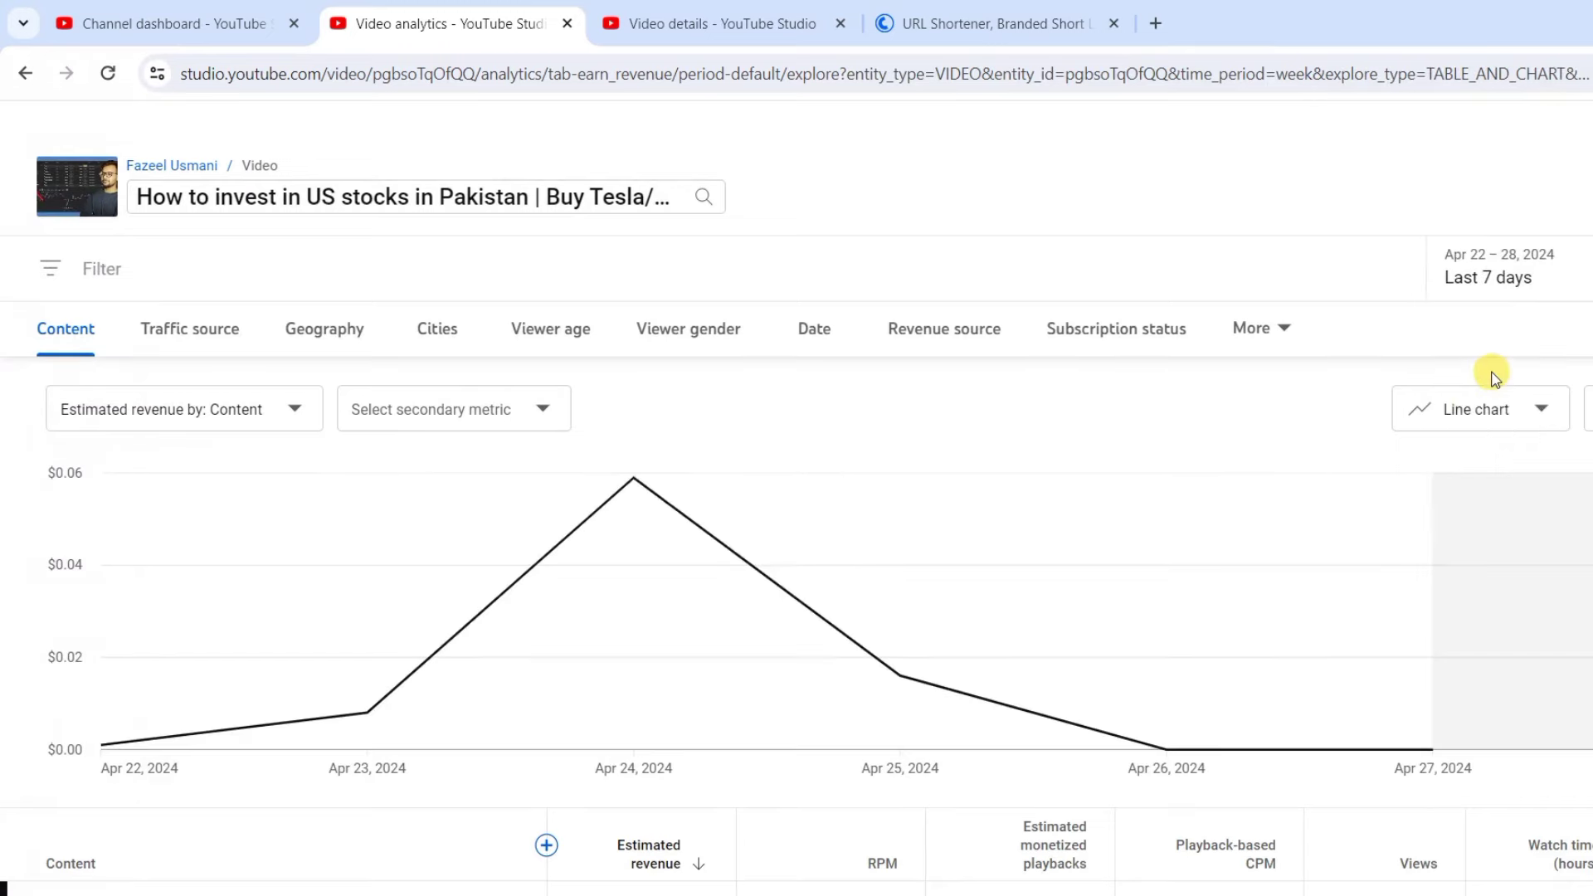
click(204, 424)
click(150, 490)
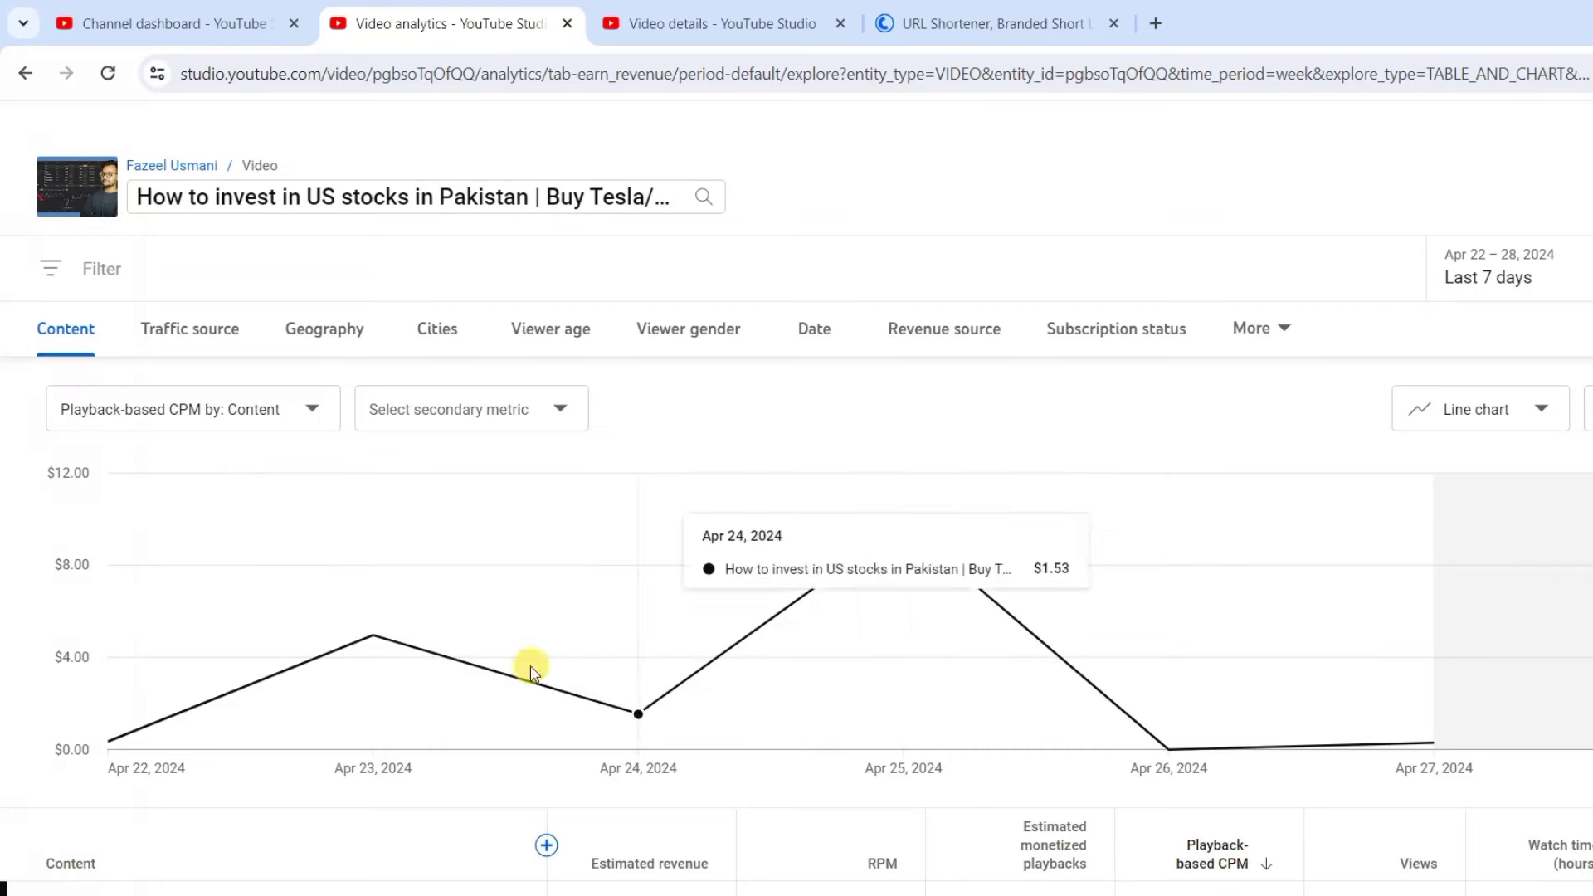
scroll(830, 635, down, 1)
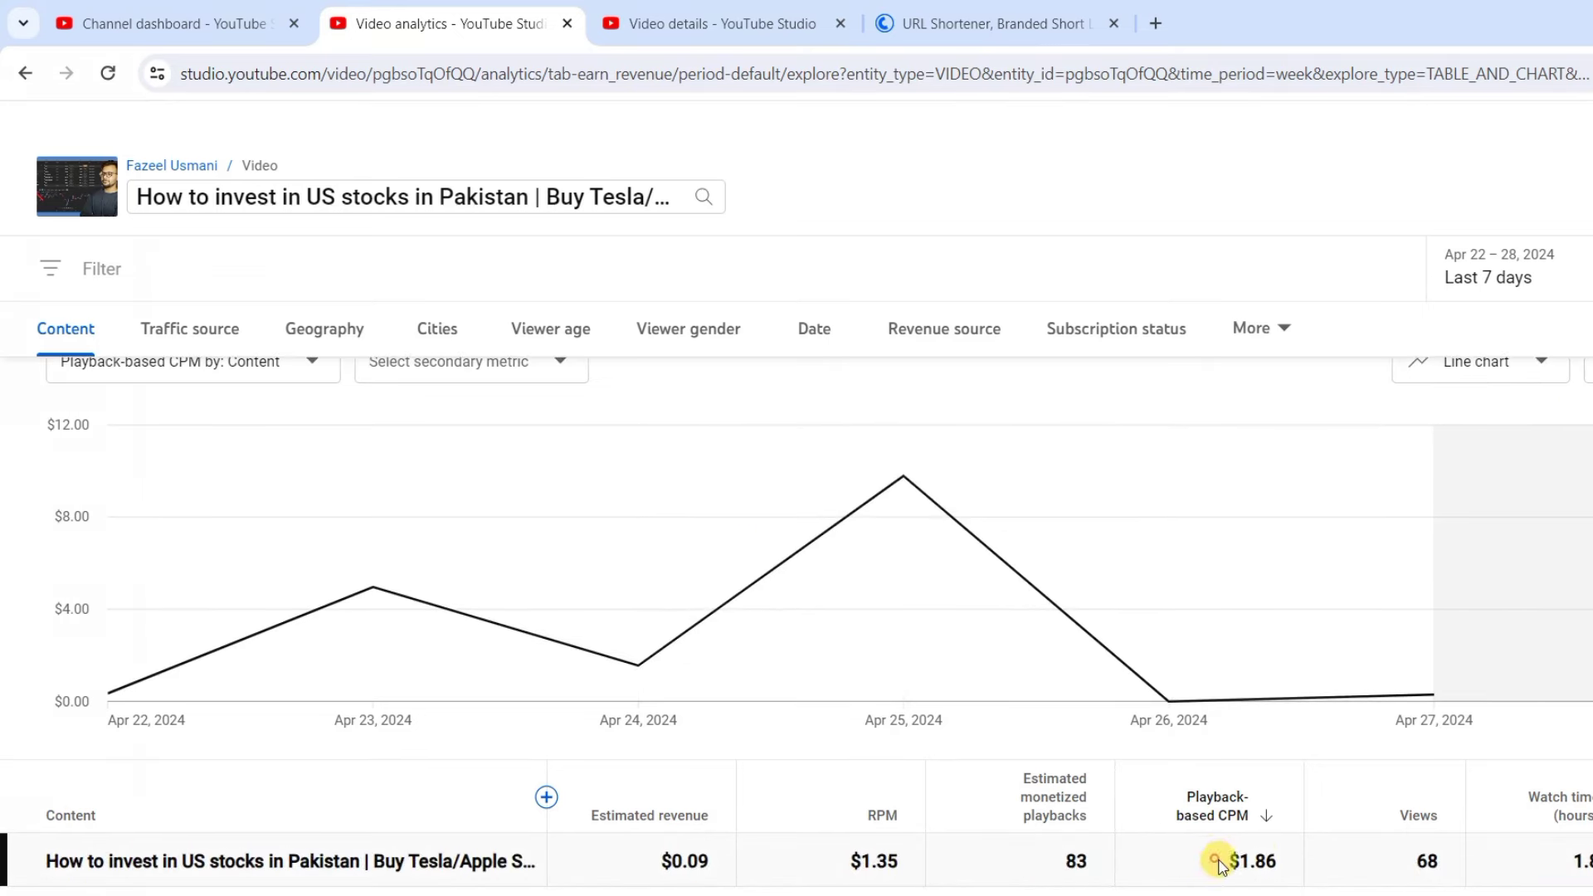
click(1270, 861)
drag(1216, 863, 1281, 860)
Step: Open the DU SIM video's revenue analytics and expand its estimated revenue chart into the detailed report
click(674, 23)
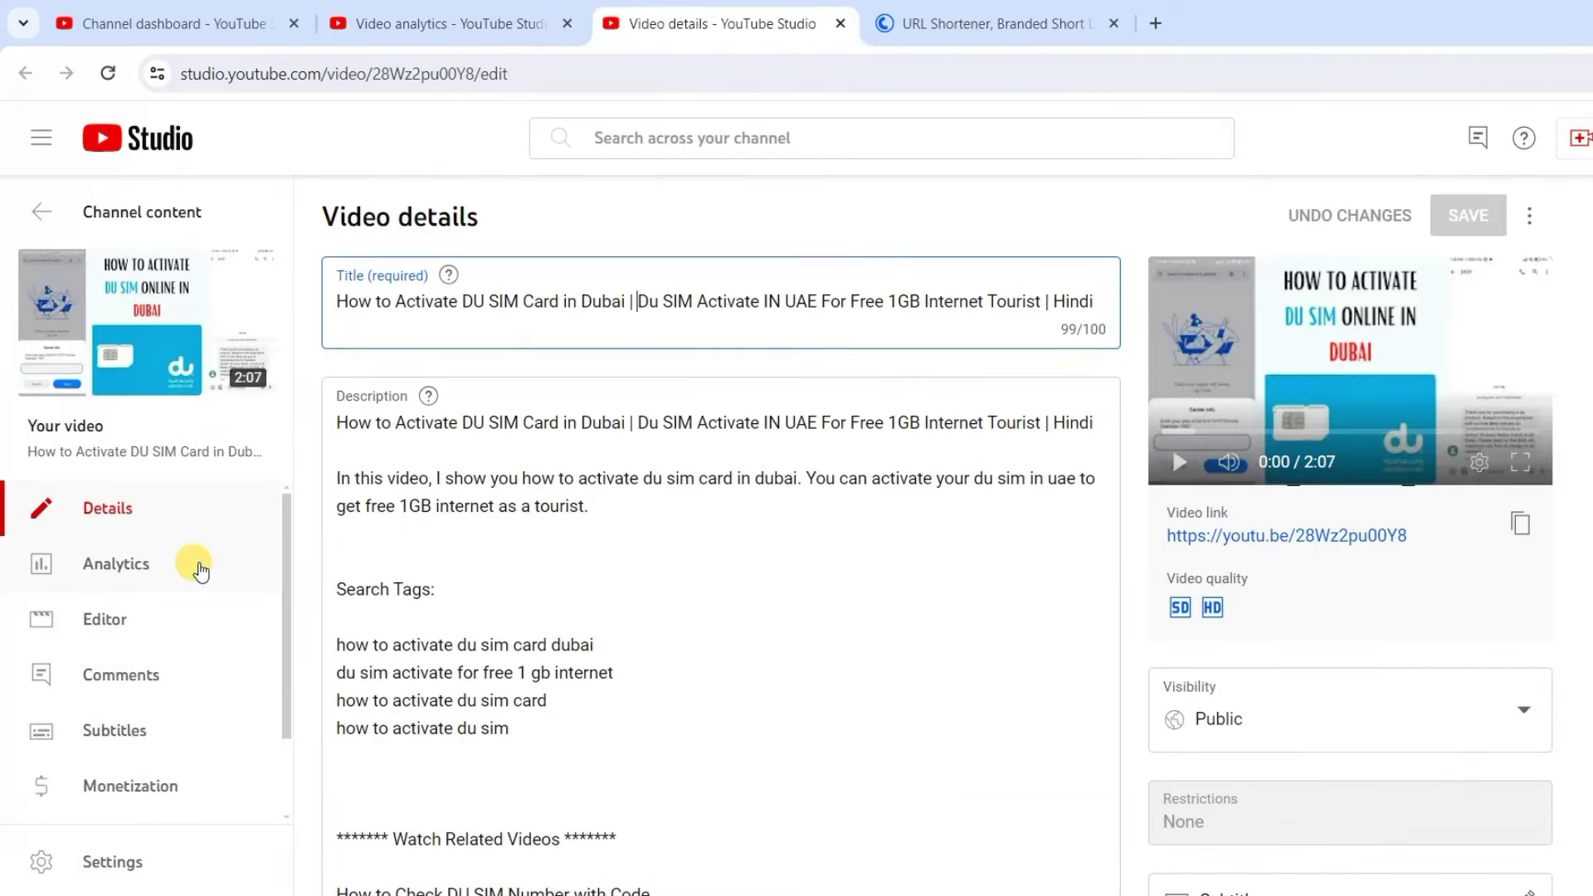
click(142, 574)
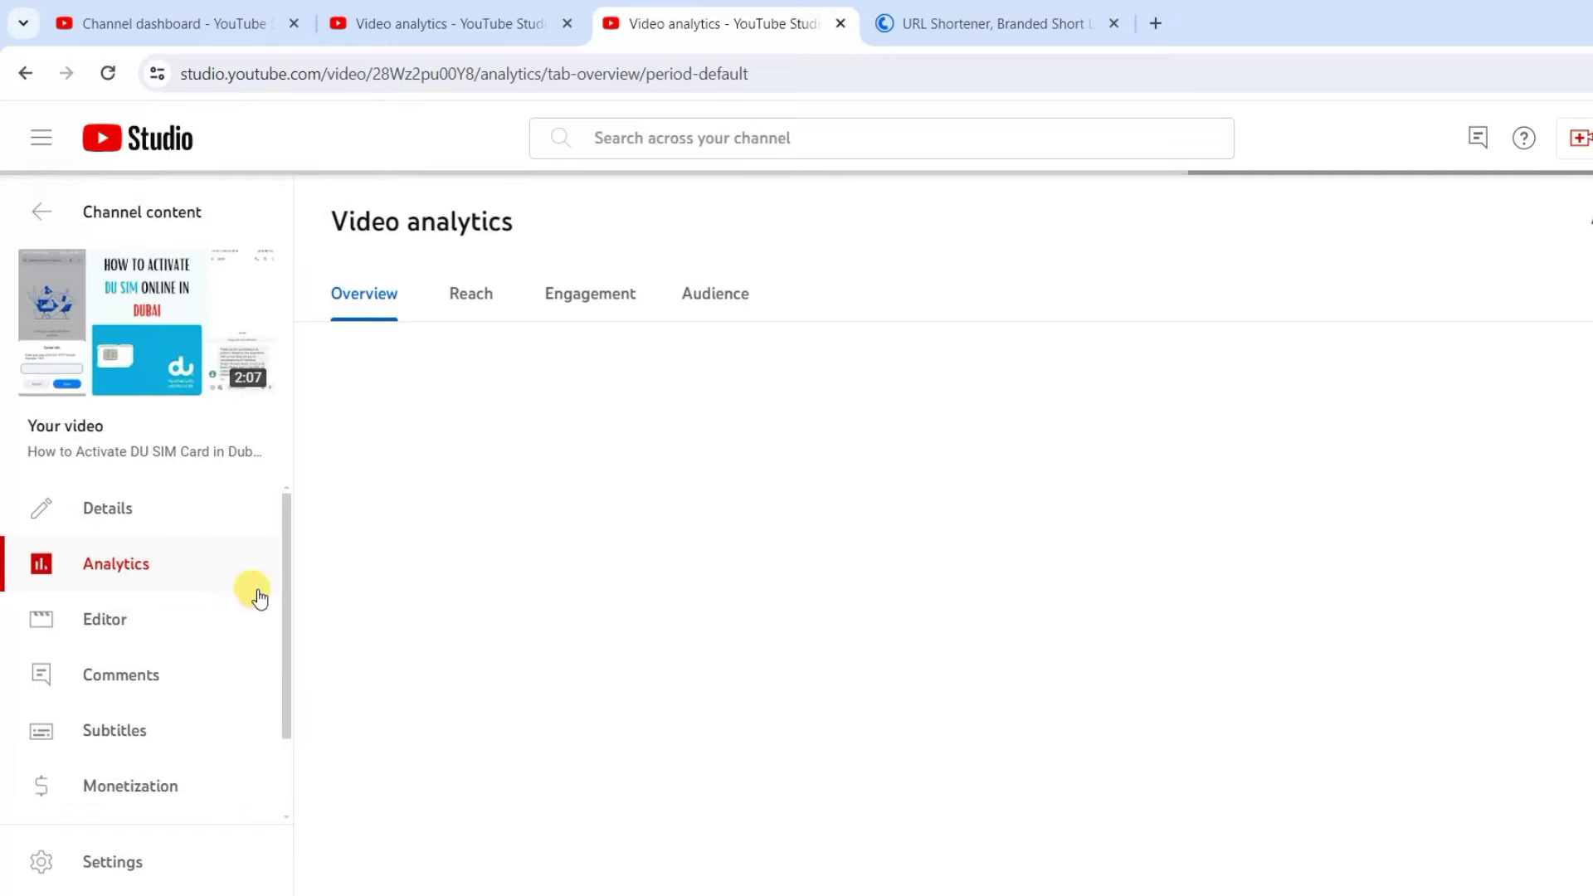
scroll(345, 541, down, 1)
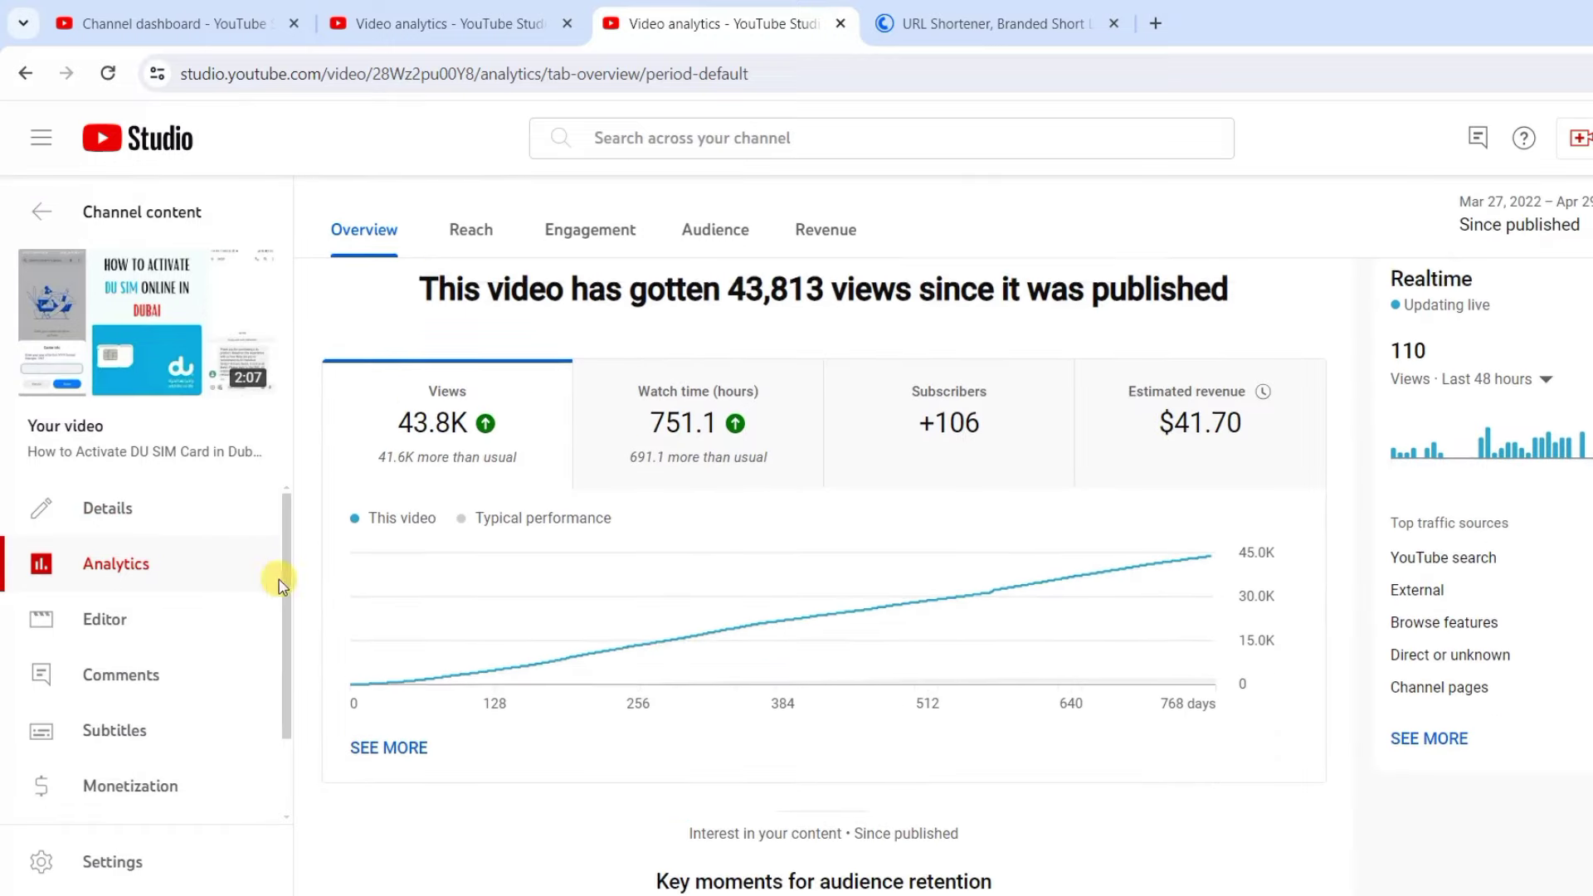
scroll(174, 647, down, 1)
scroll(190, 628, up, 1)
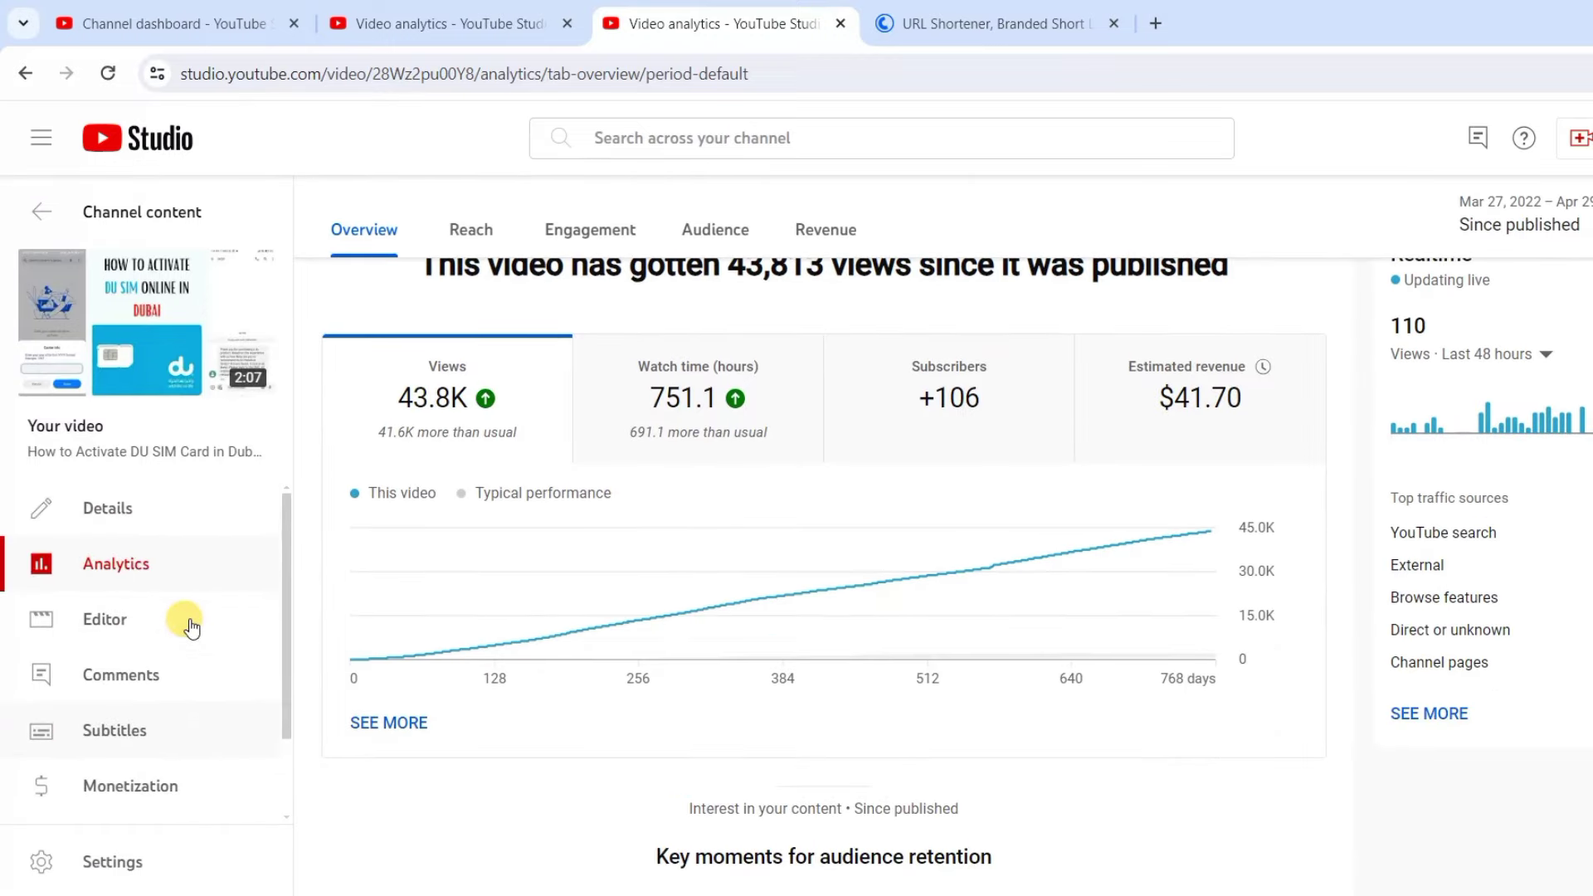
scroll(1029, 429, up, 1)
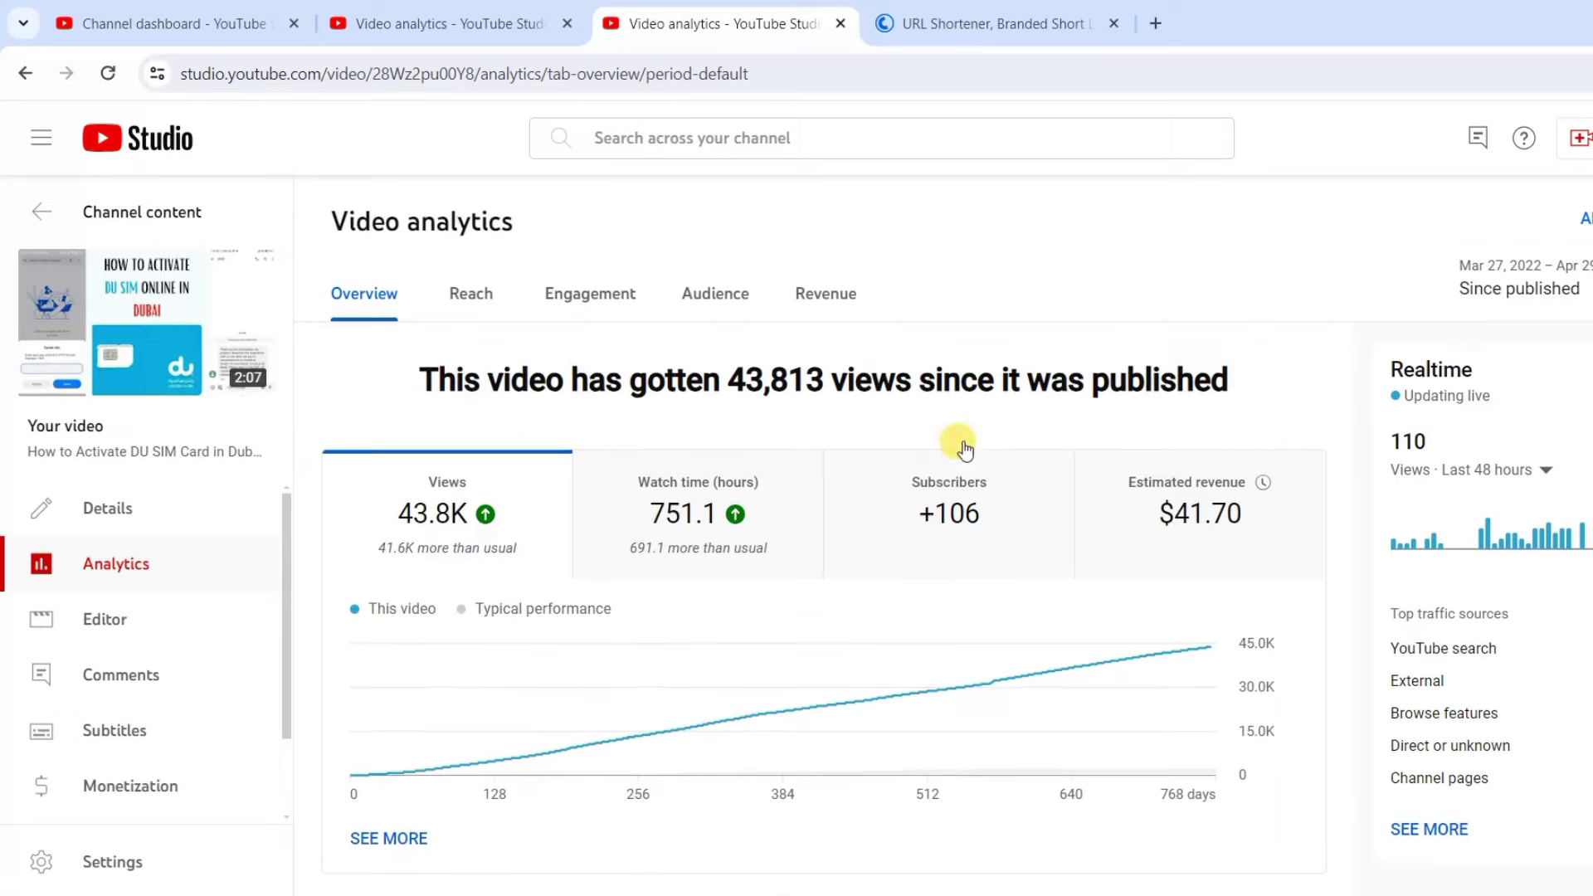
click(821, 283)
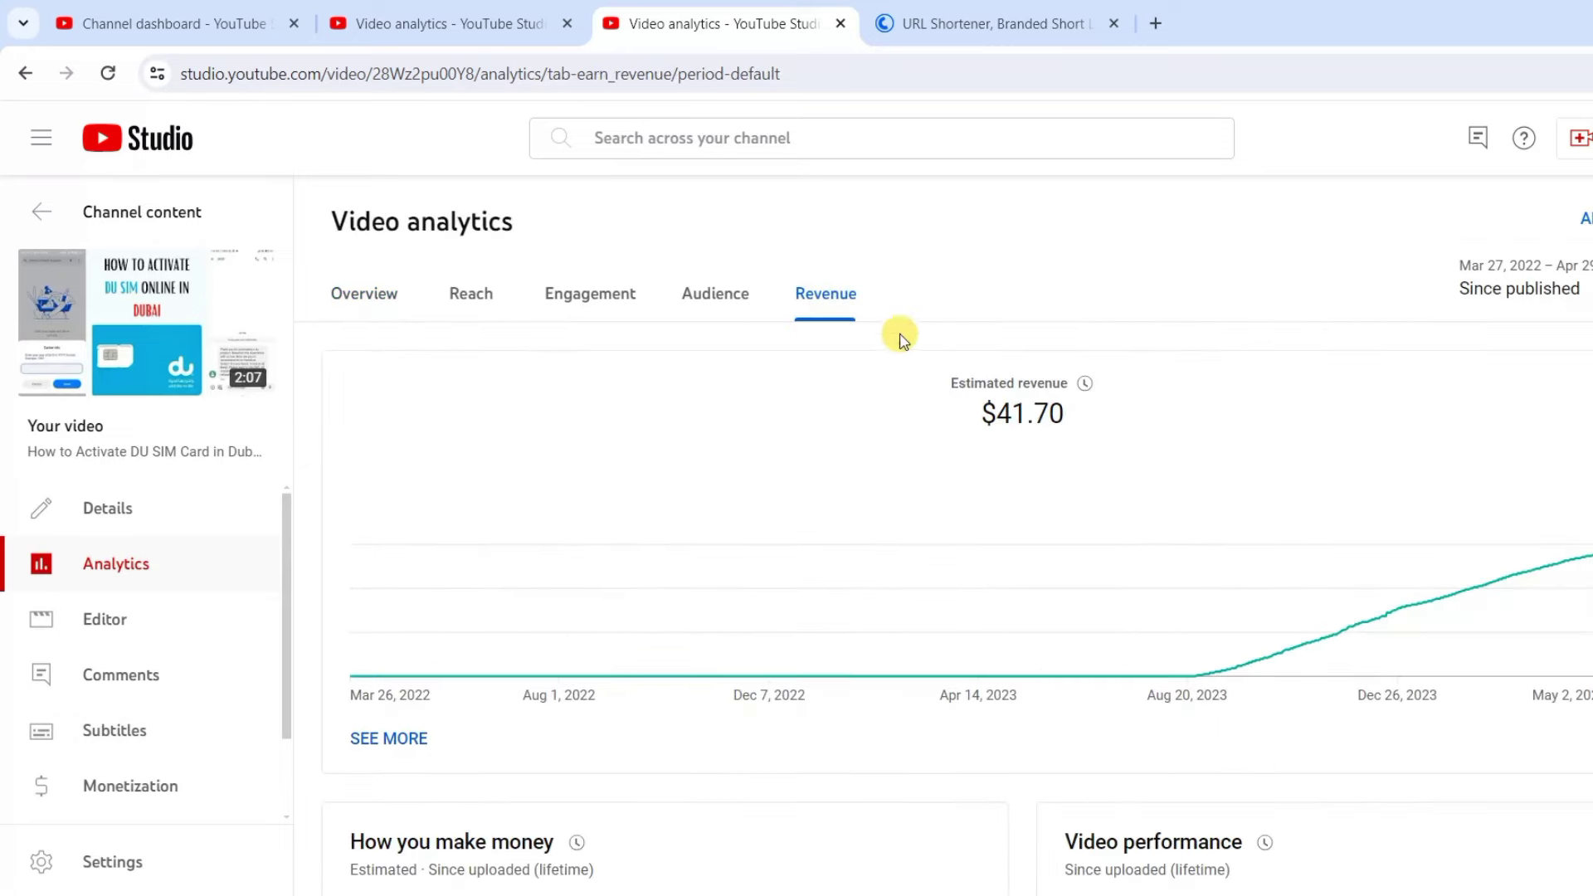
scroll(917, 414, down, 1)
click(403, 637)
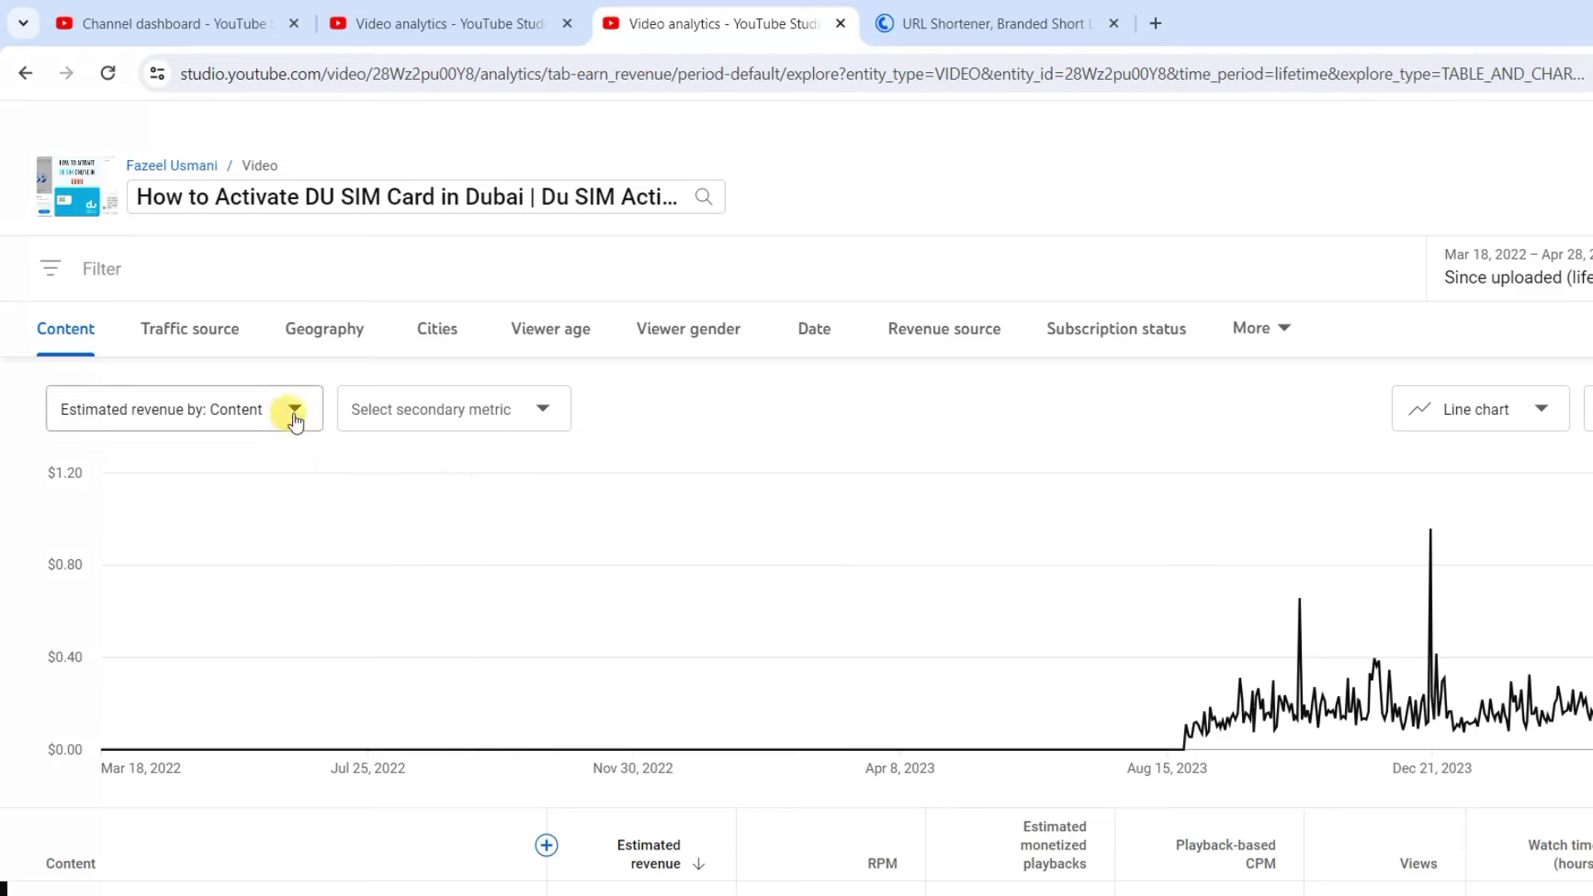
Step: Show the DU SIM video's playback-based CPM for the last 7 days and examine its figure in the report table
click(1535, 278)
click(1506, 369)
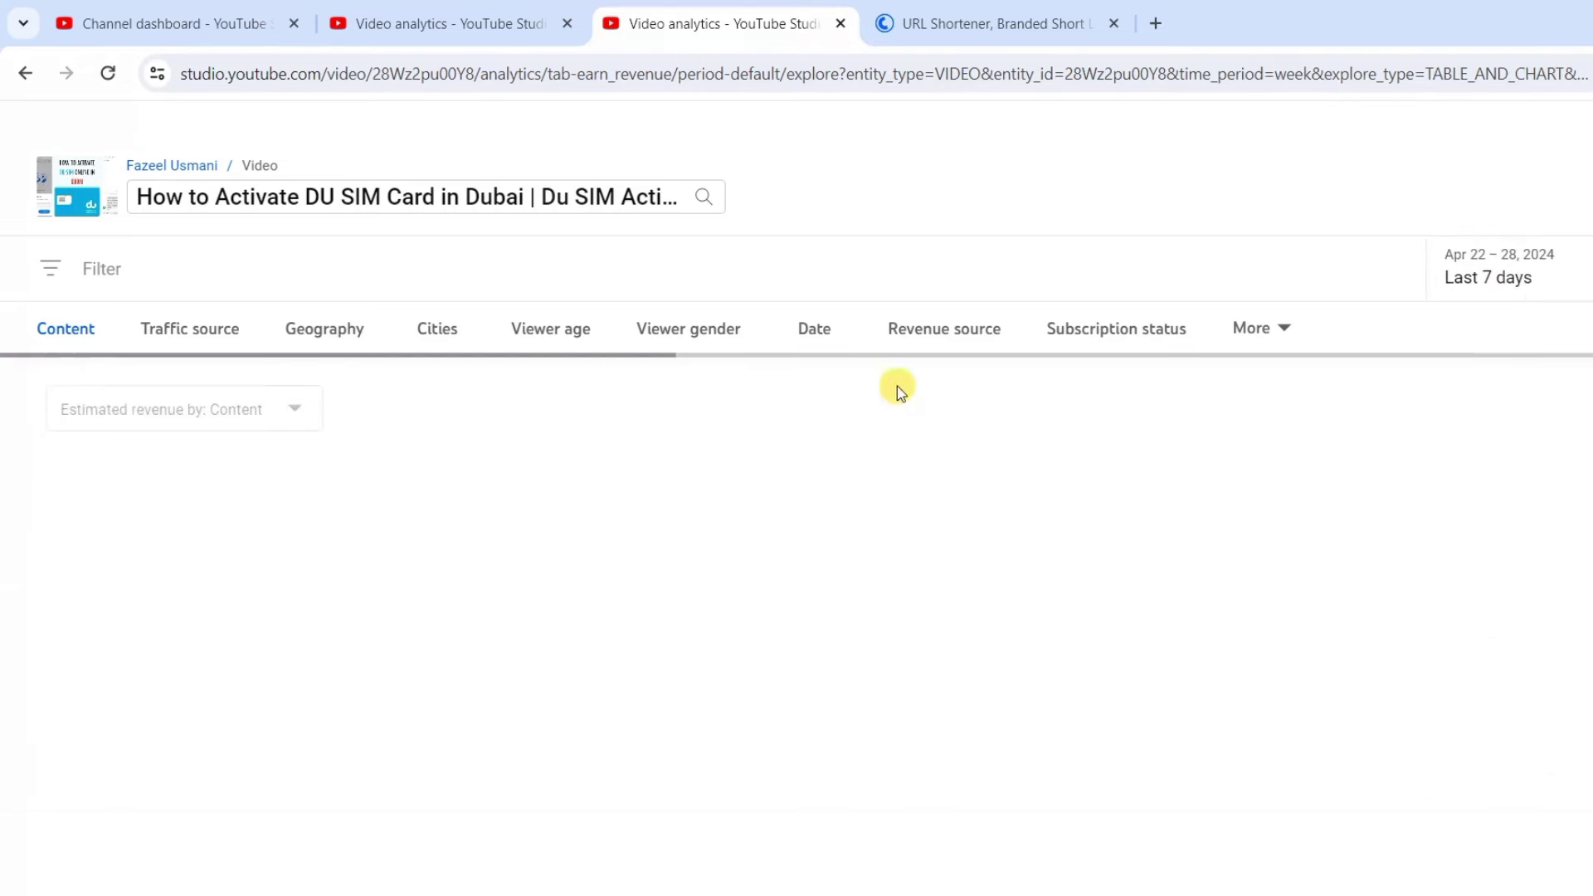
click(249, 402)
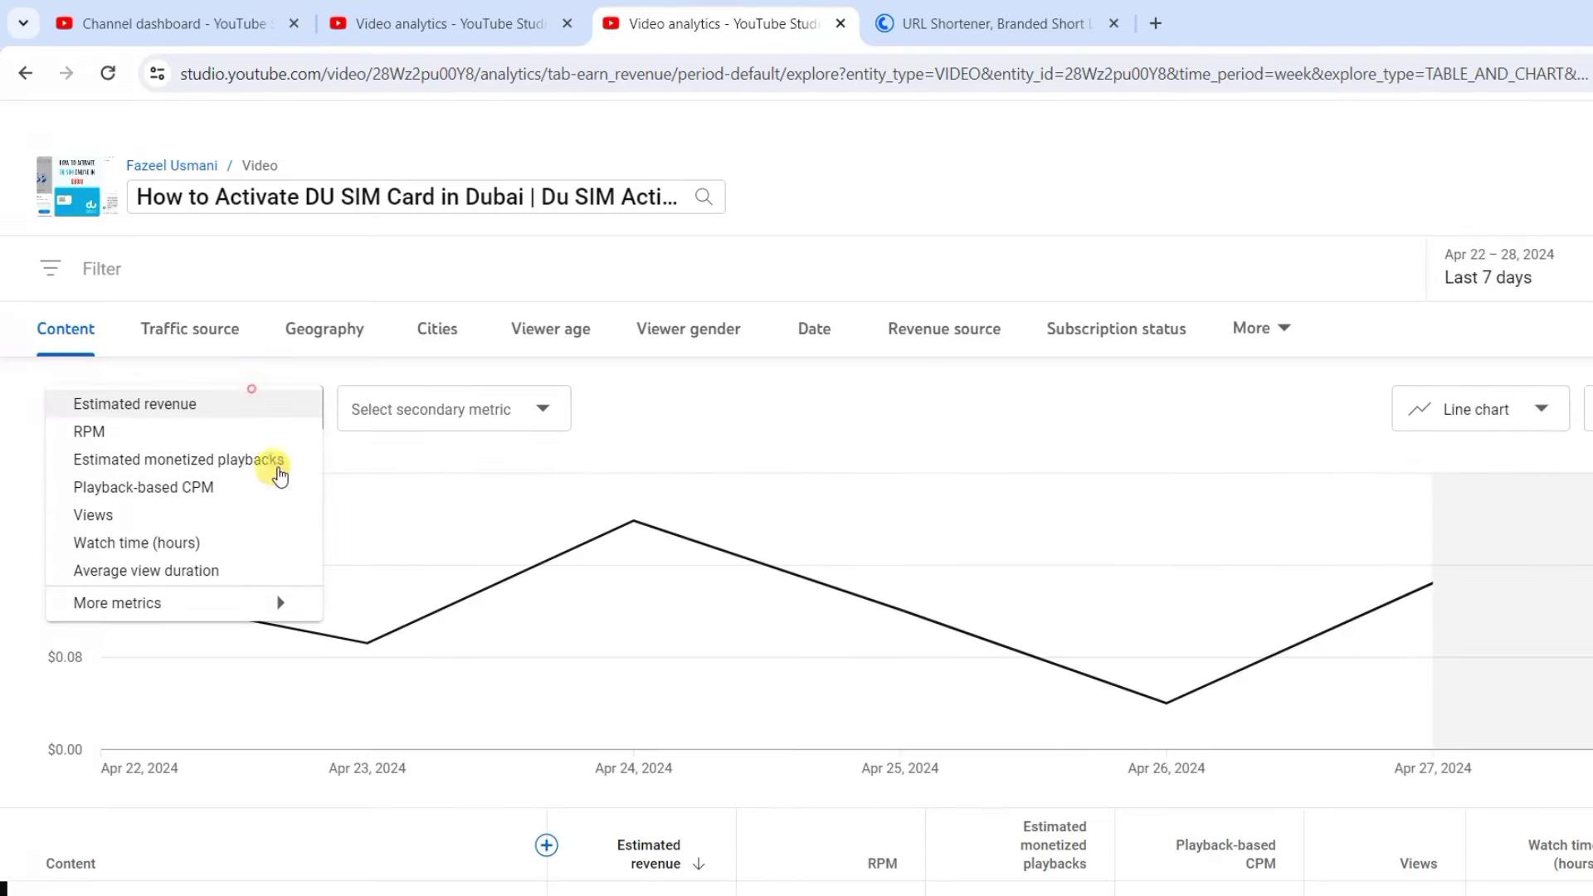
click(208, 491)
scroll(830, 605, down, 1)
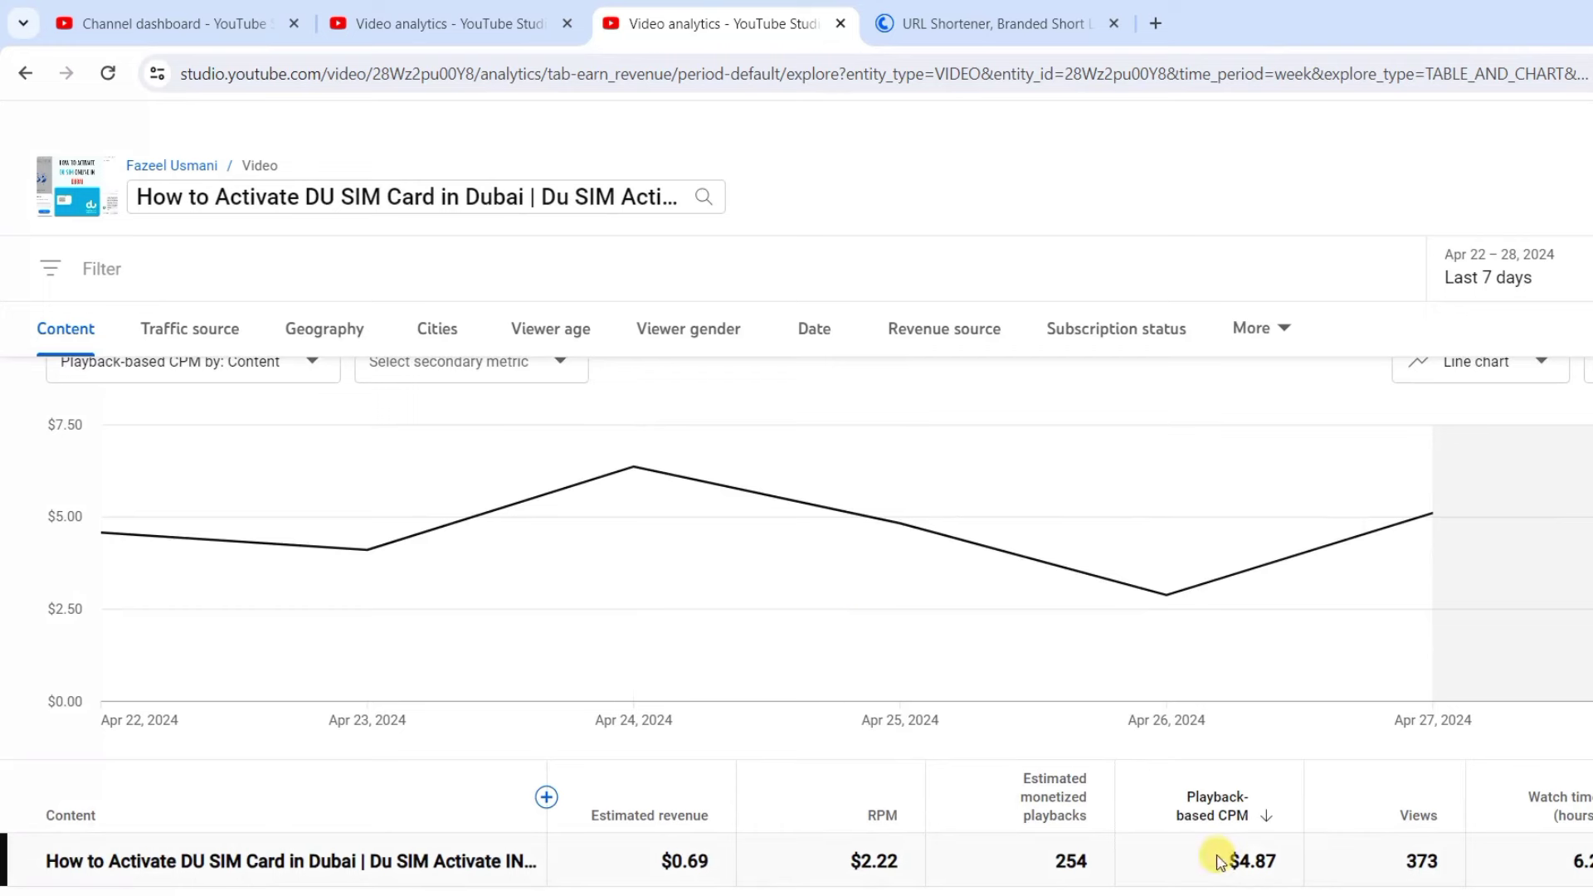
scroll(712, 726, up, 1)
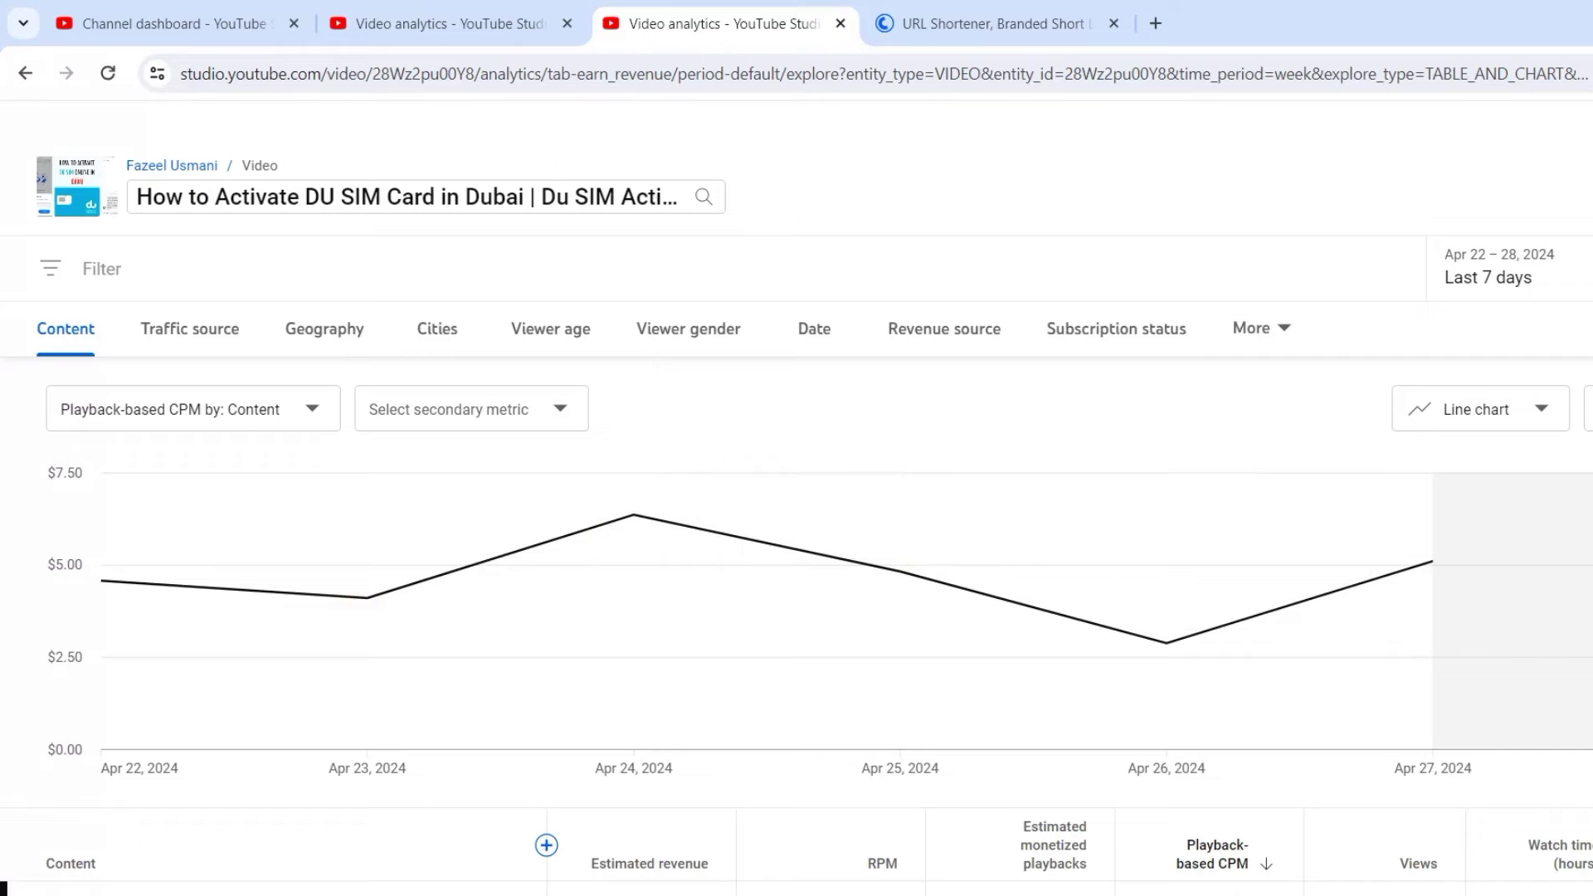
Step: Return to the DU SIM video's details page and switch to the RollerAds campaigns list
key(alt+Left)
click(166, 509)
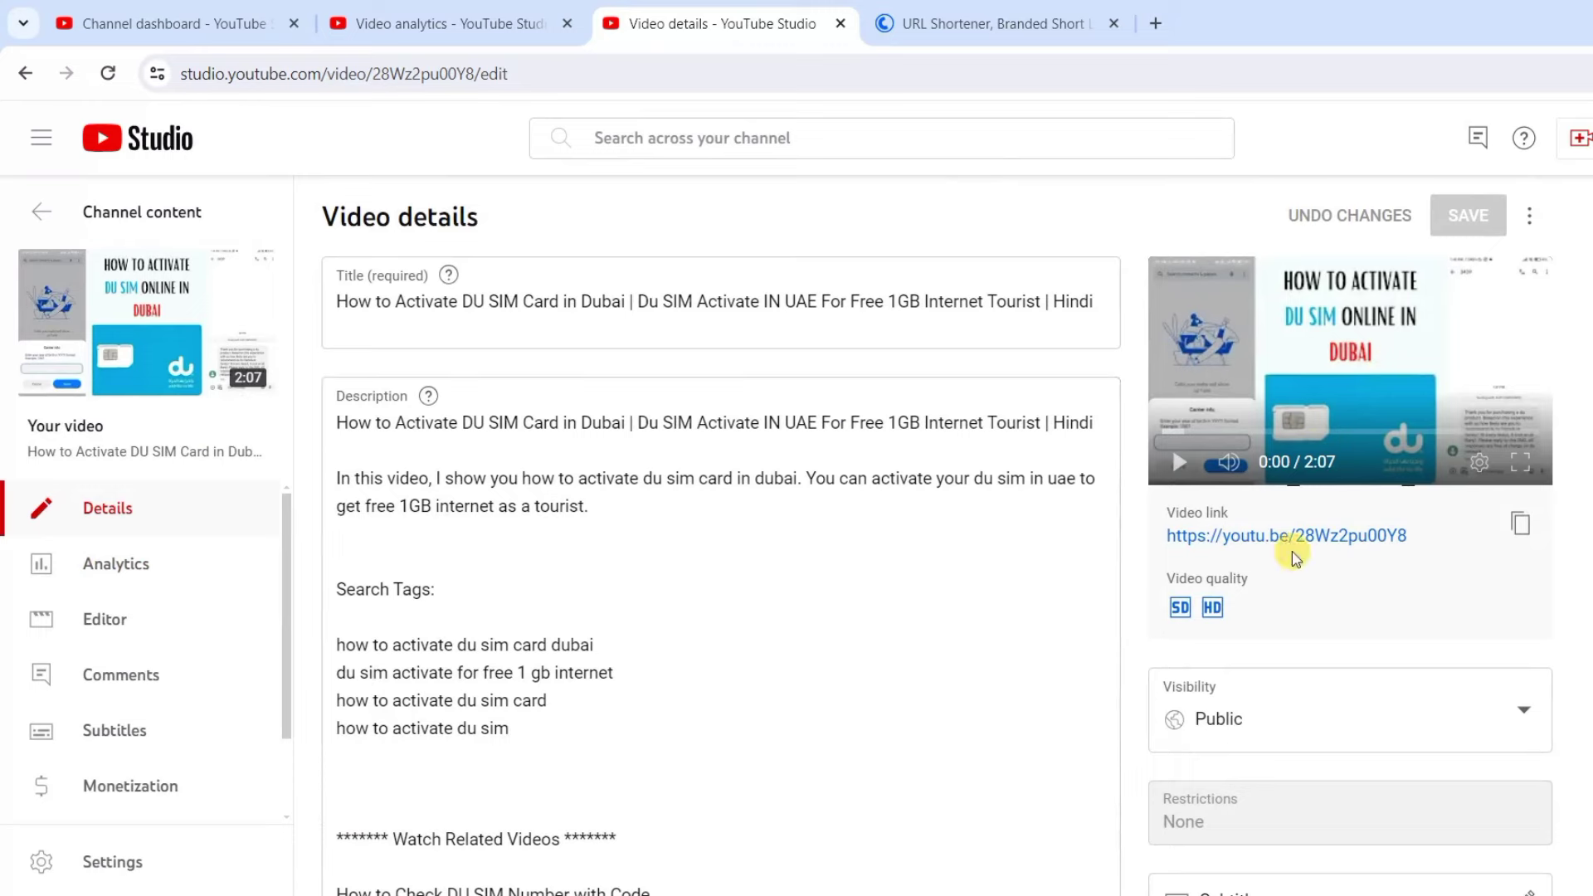
click(917, 23)
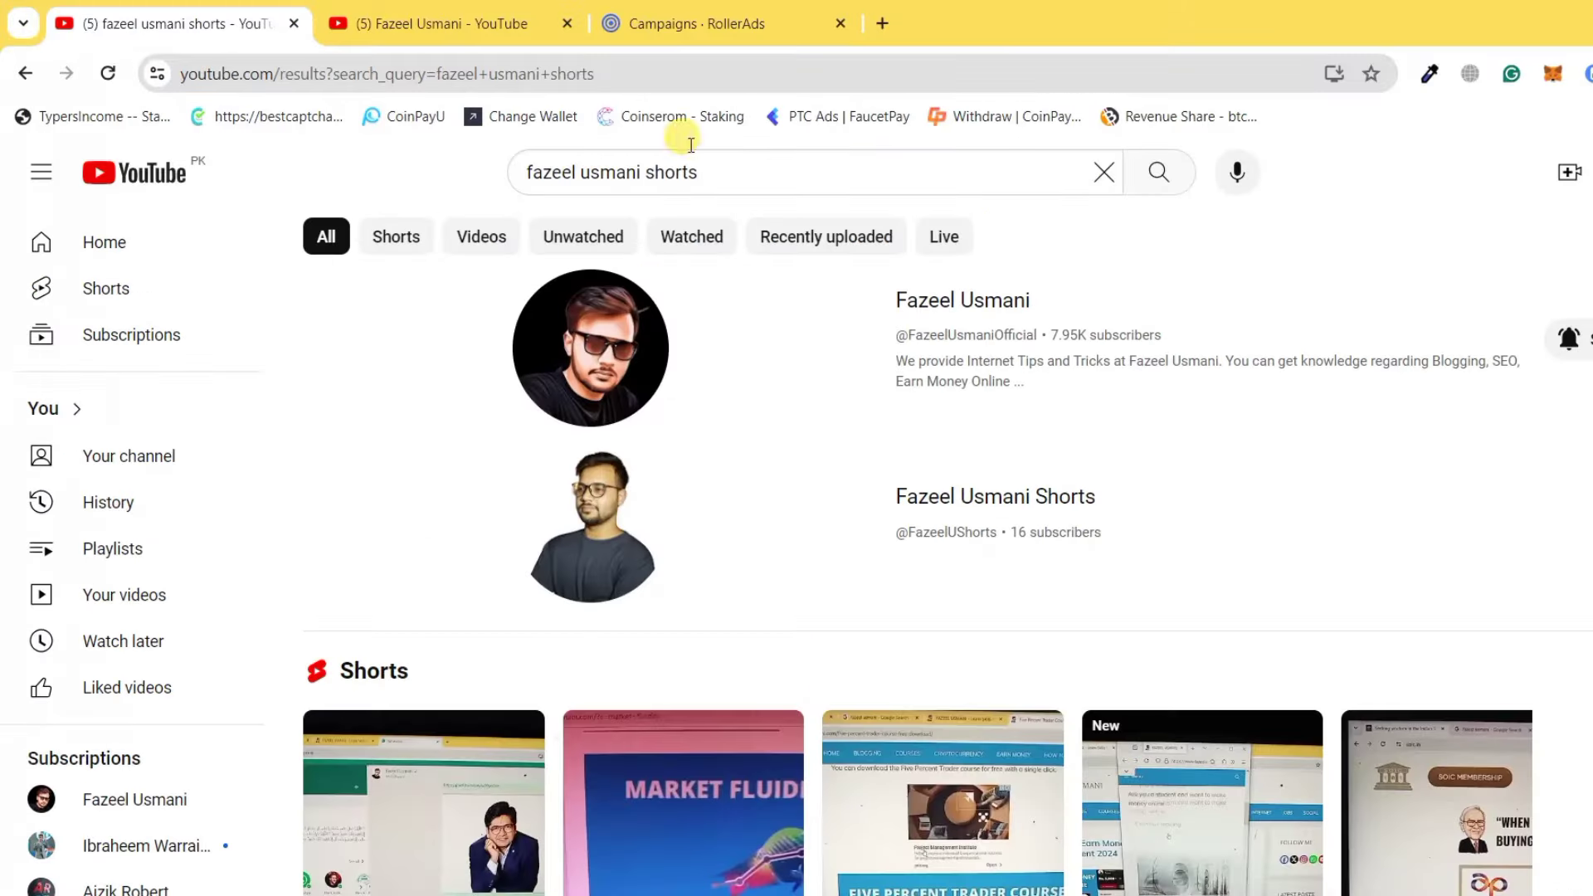
click(689, 23)
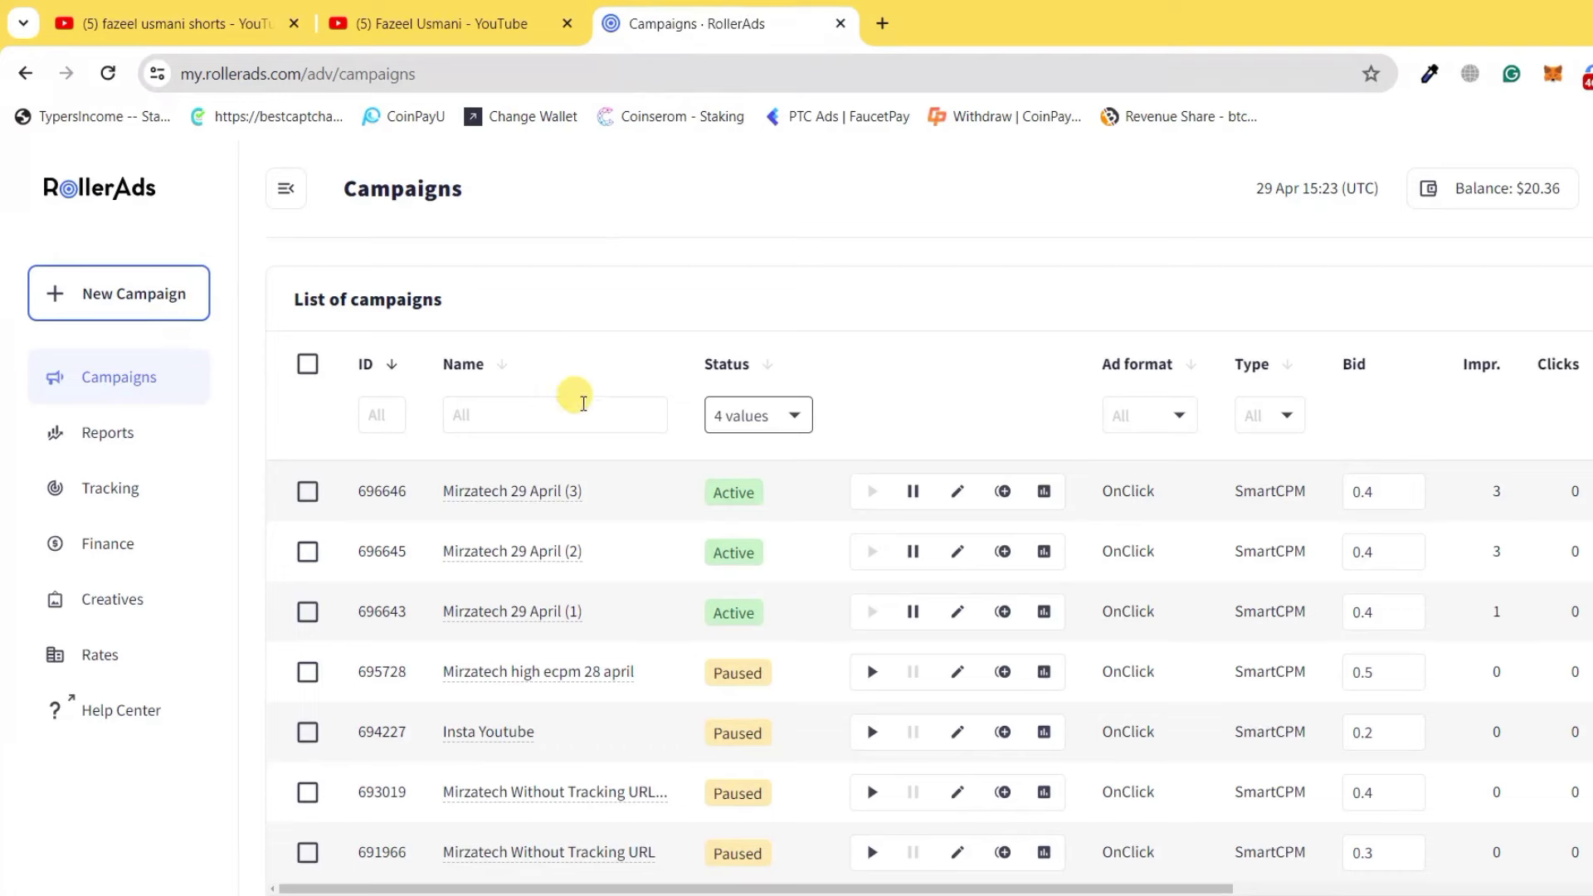
Step: Create a new campaign with the OnClick ad format and SmartCPM bid model, leaving the traffic preset unset
click(96, 300)
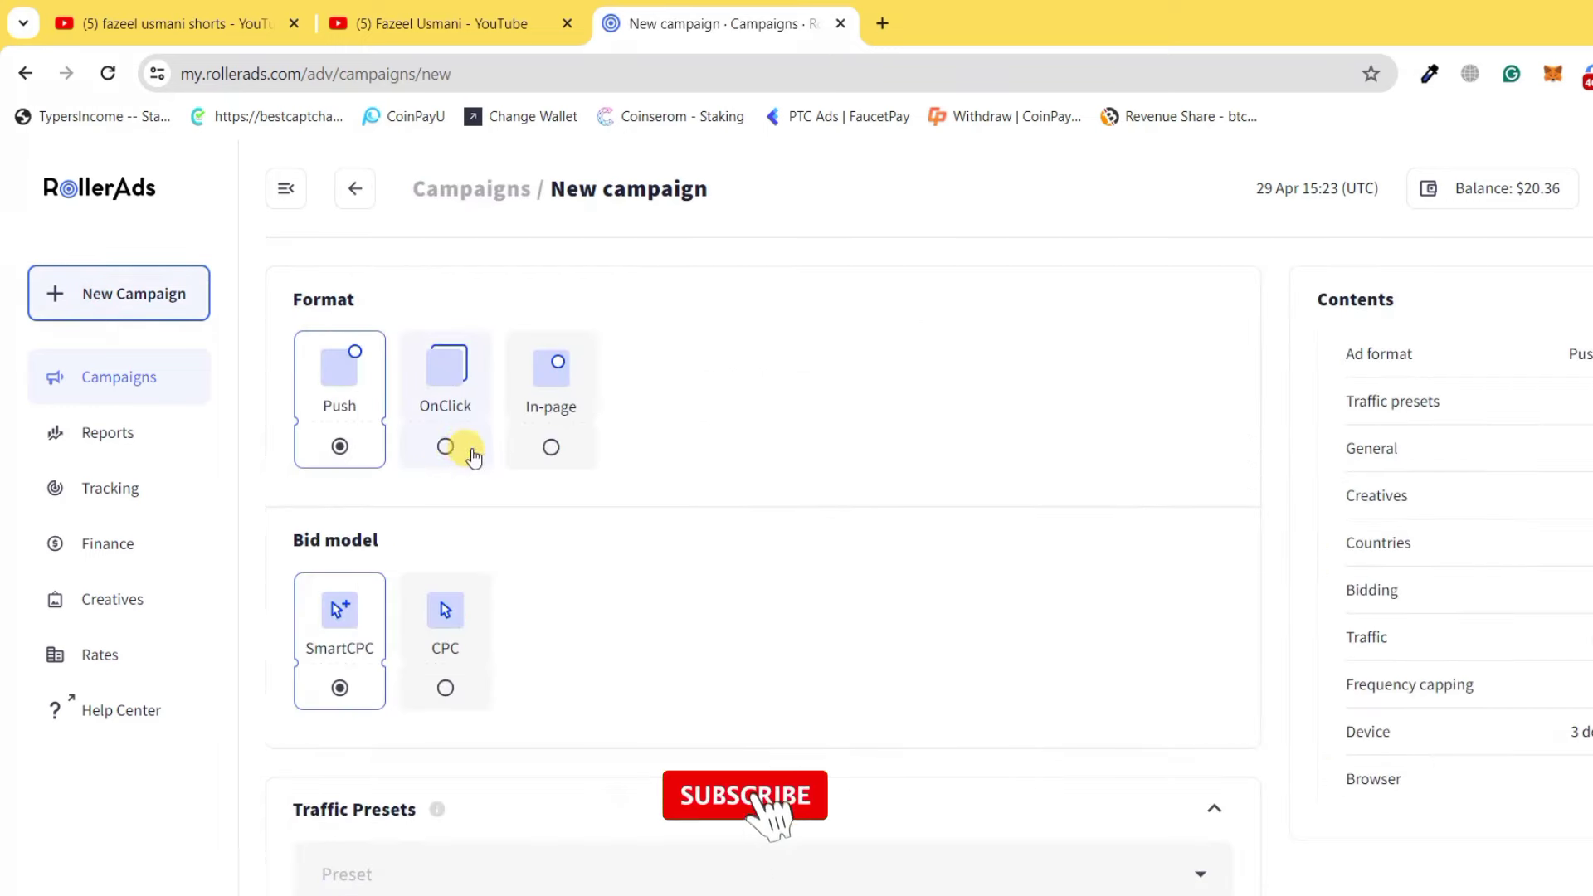
click(449, 446)
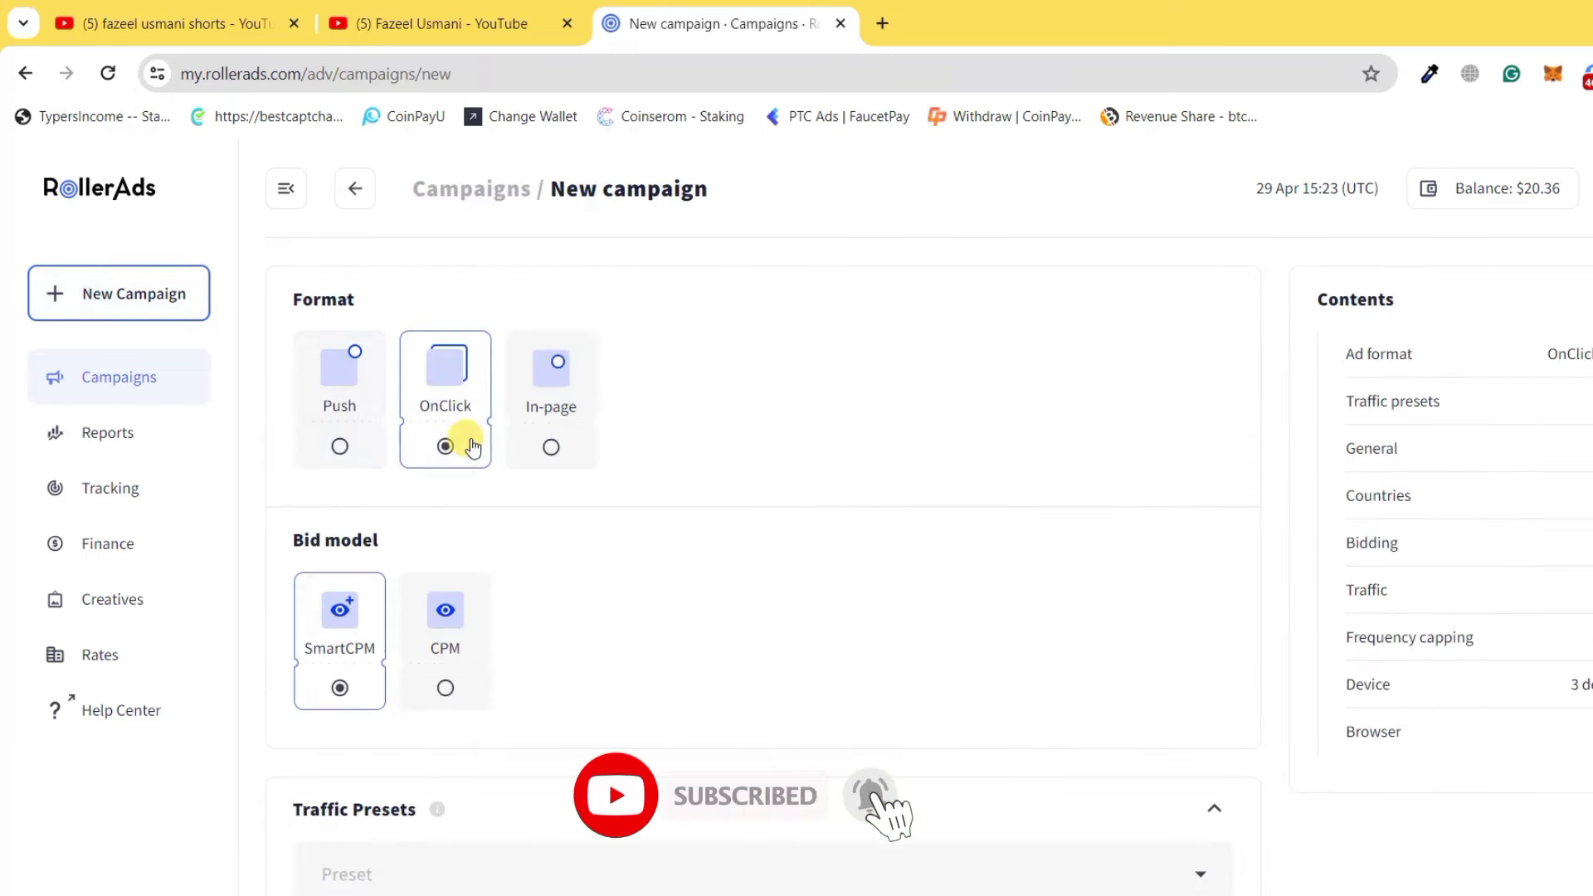
scroll(322, 490, down, 3)
click(420, 630)
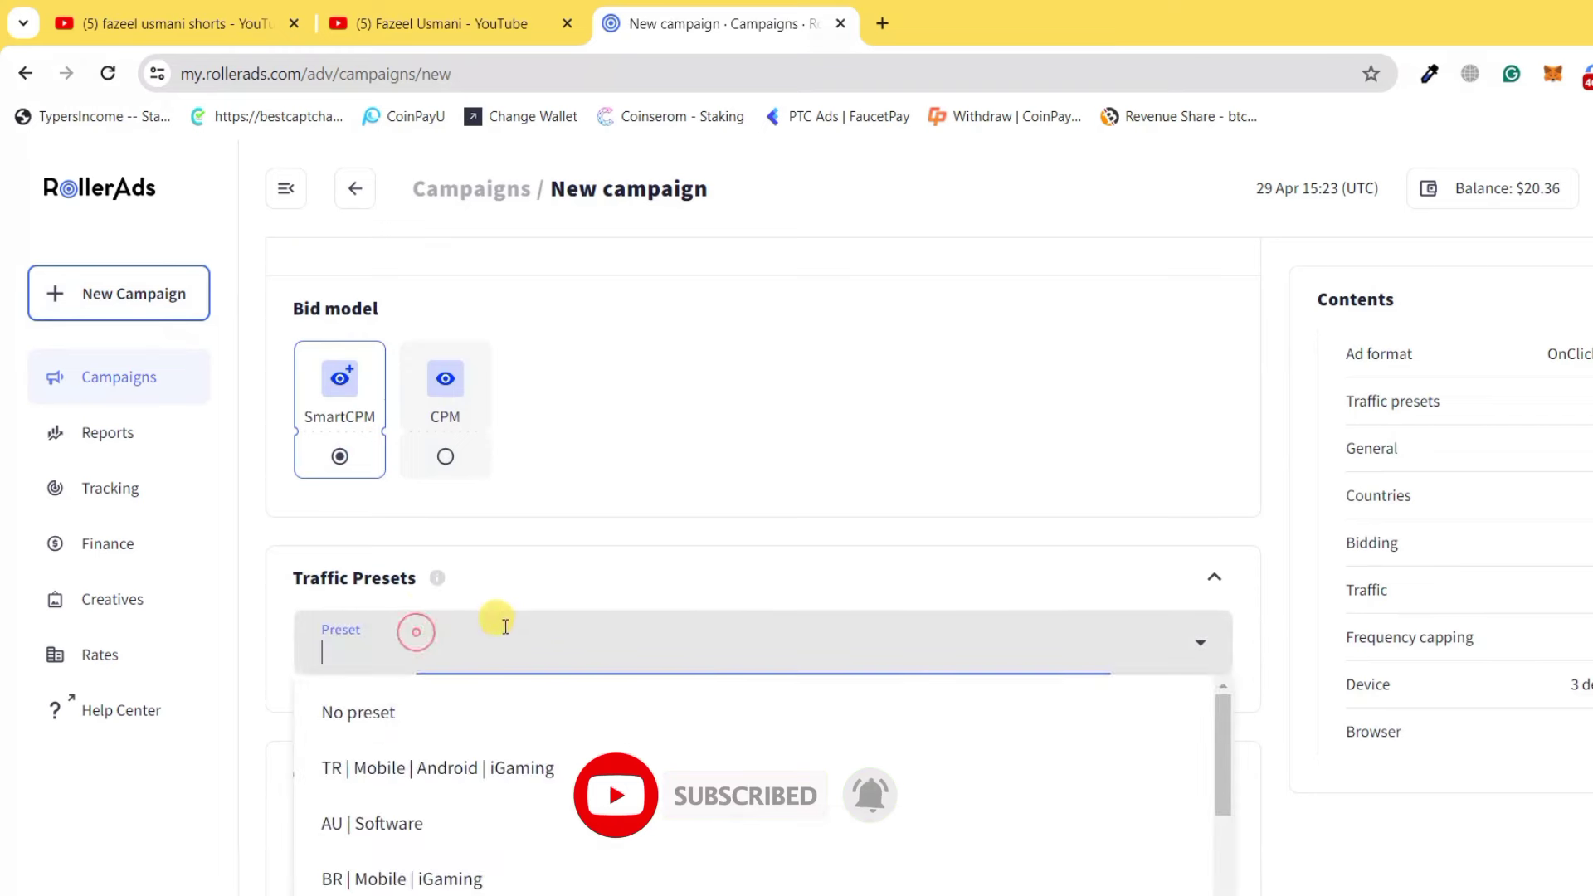
click(577, 577)
scroll(580, 558, down, 5)
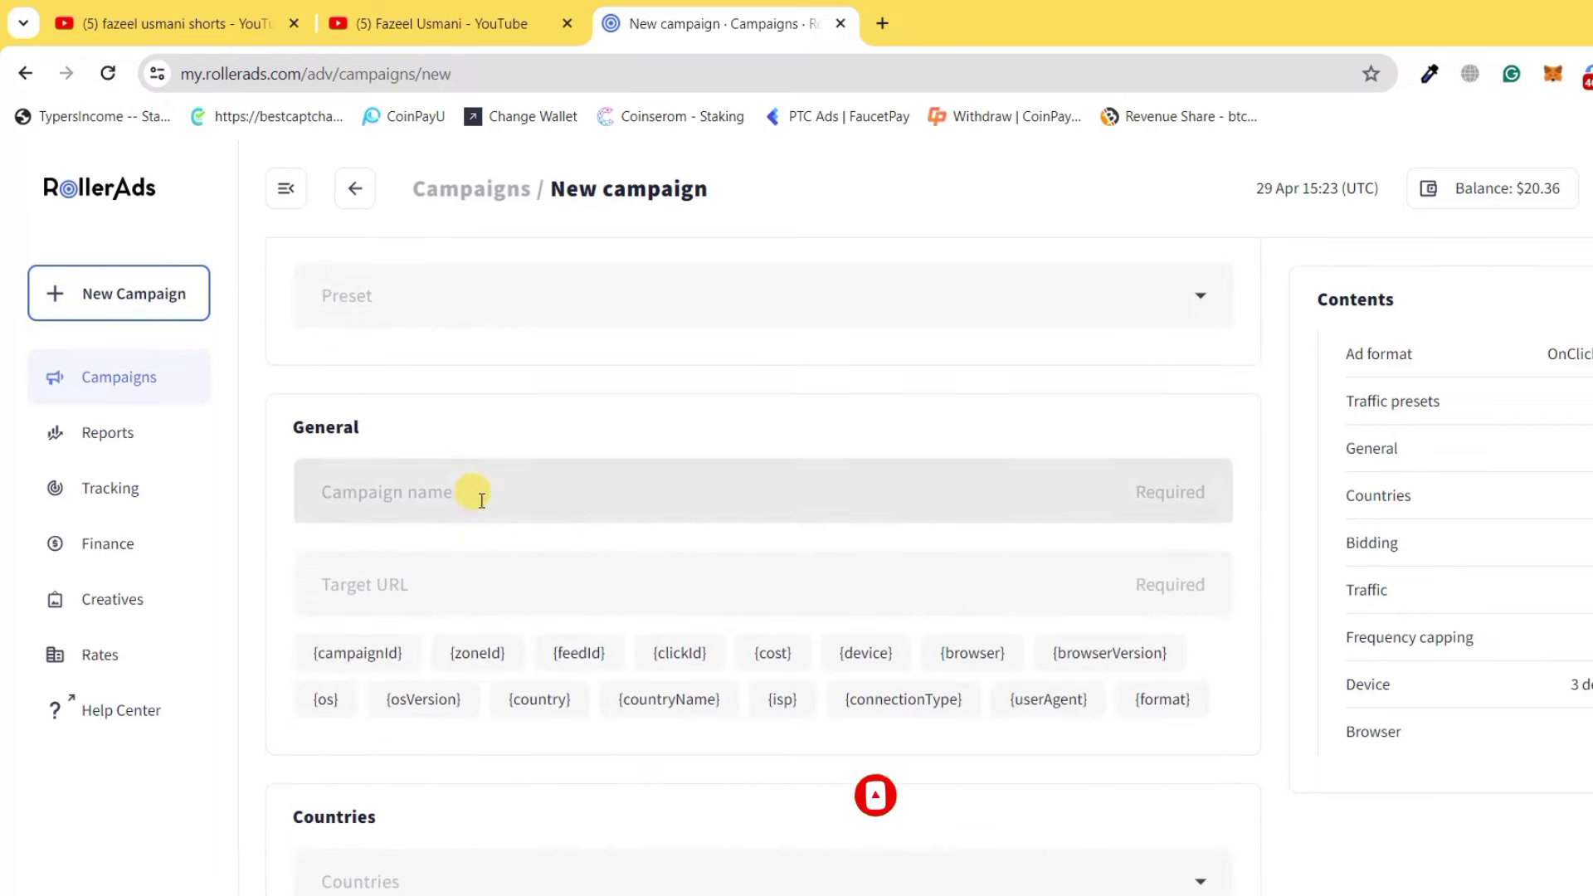
Step: Name the campaign with the channel owner's first name followed by "YouTube (DU SIM) 29 April"
click(470, 488)
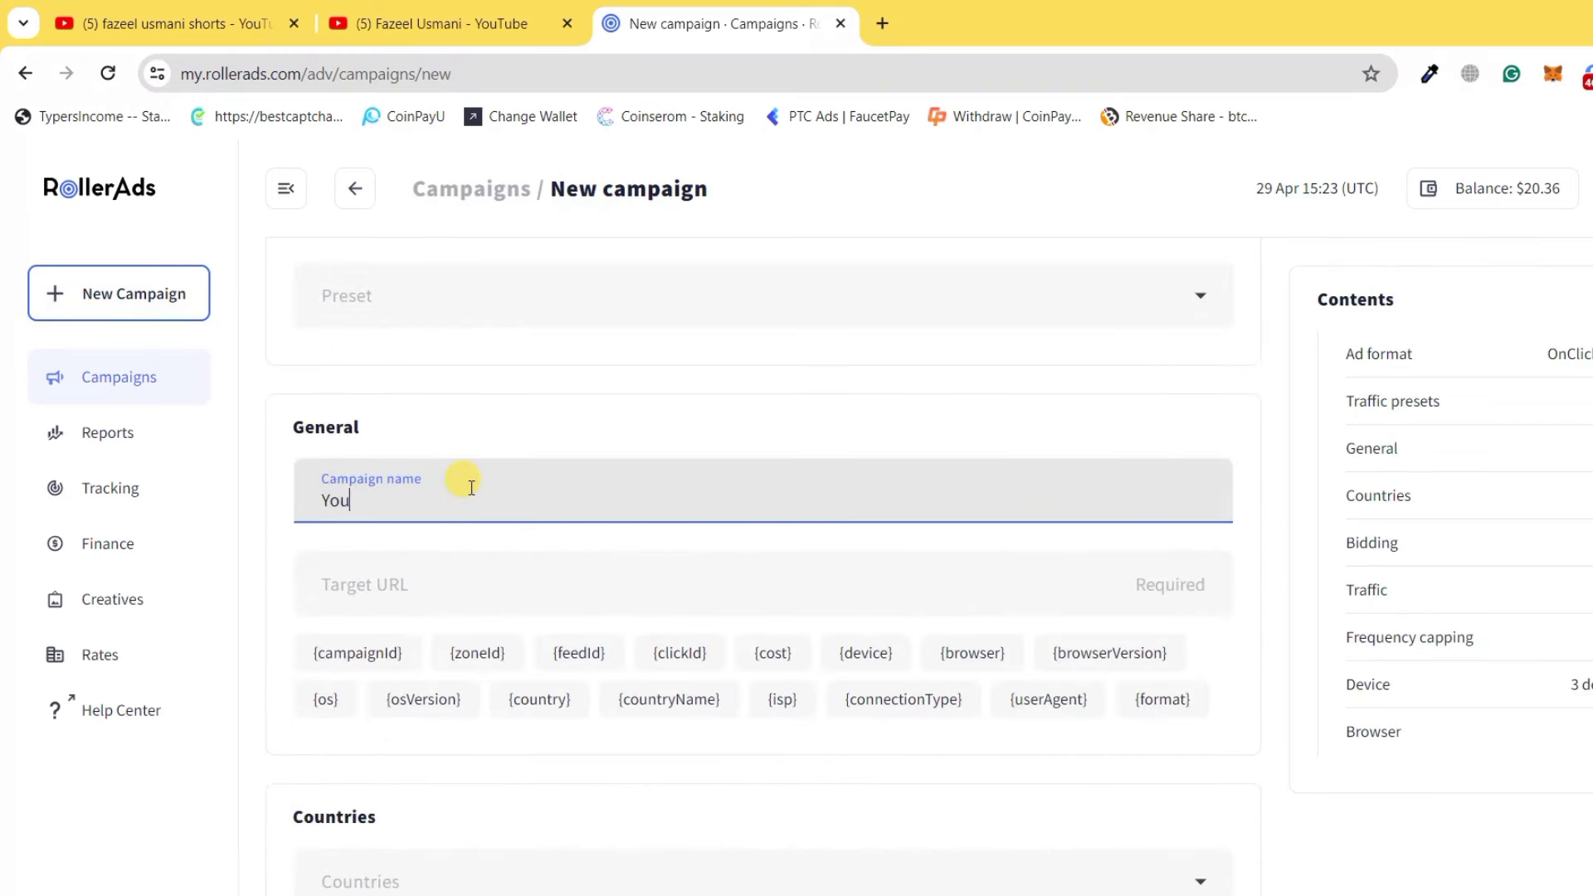
text(YouTub)
key(BackSpace)
key(BackSpace)
key(BackSpace)
key(BackSpace)
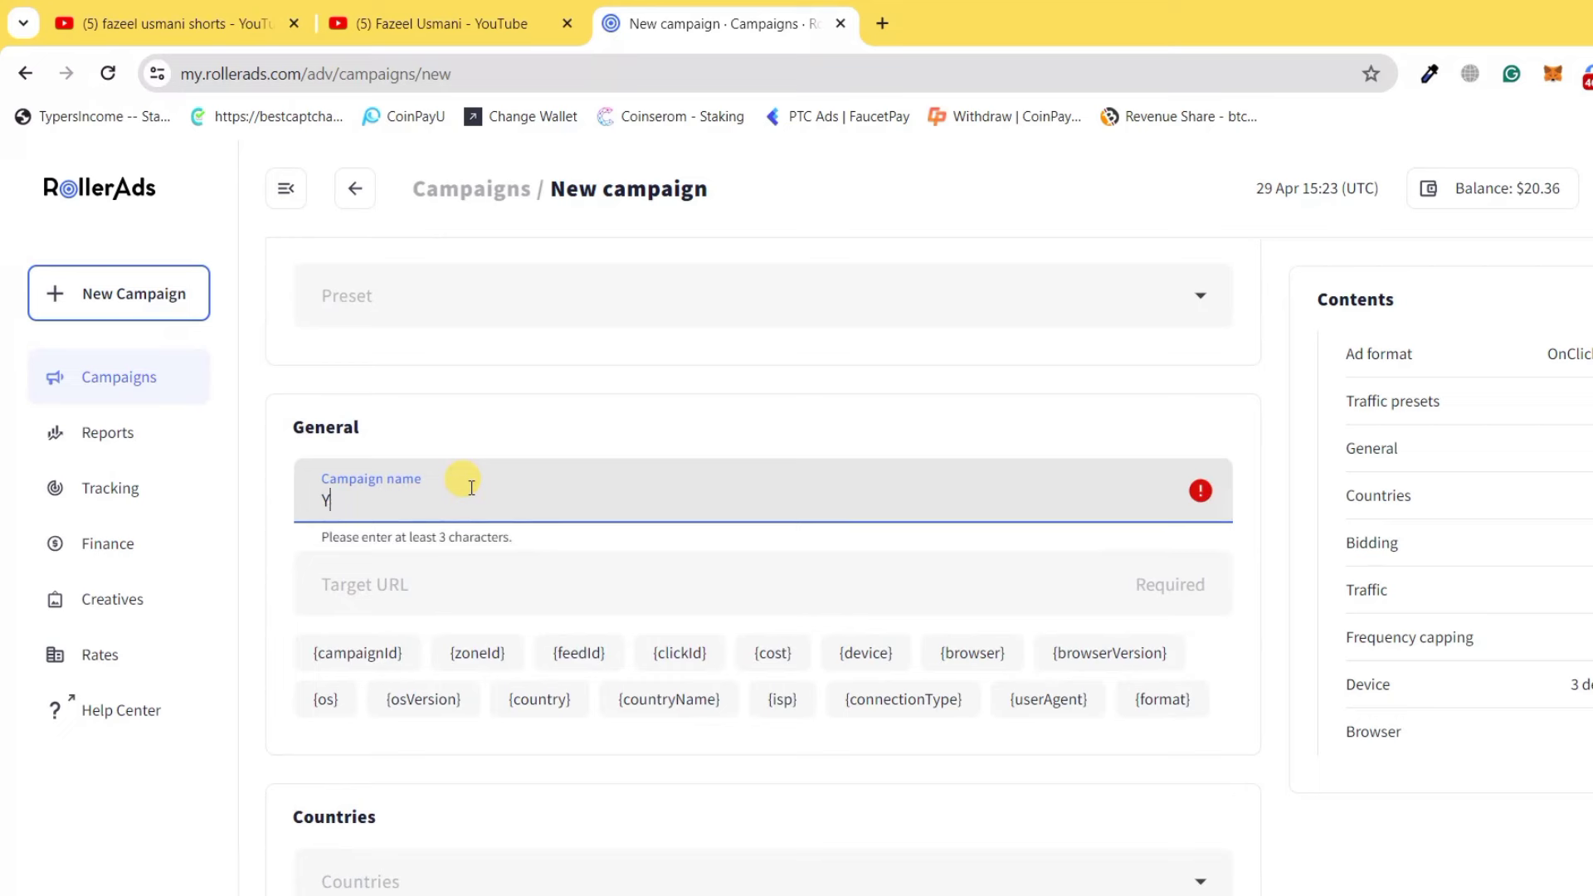
key(BackSpace)
text(Fz)
text(azeel YouTube (DU SIM) 29 April)
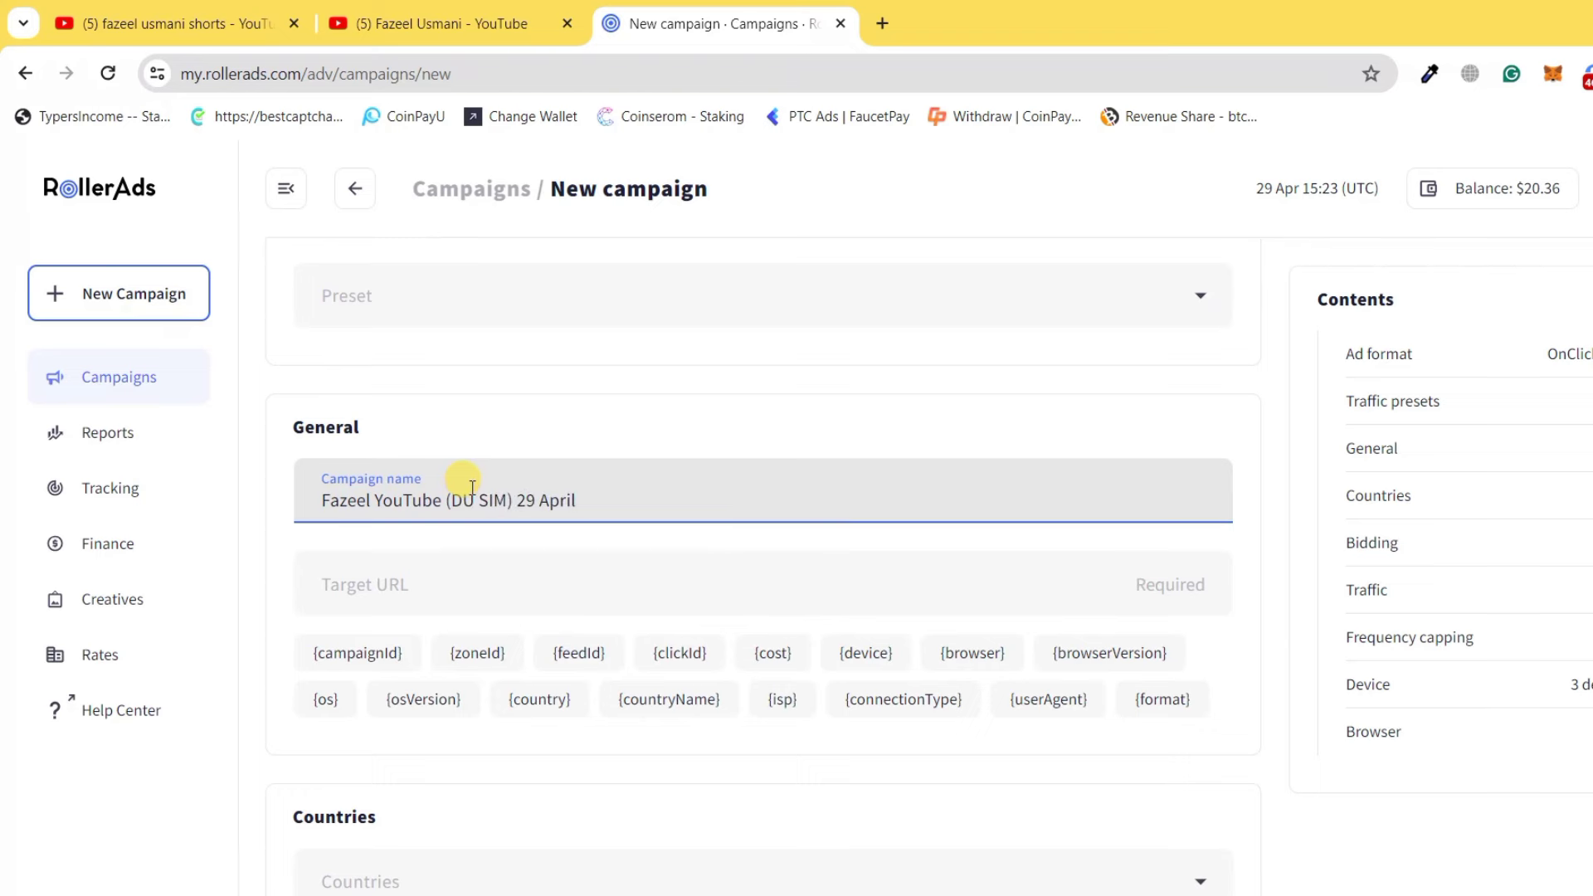
Step: Target the campaign at United States [US] as its only country
scroll(472, 487, down, 4)
click(456, 549)
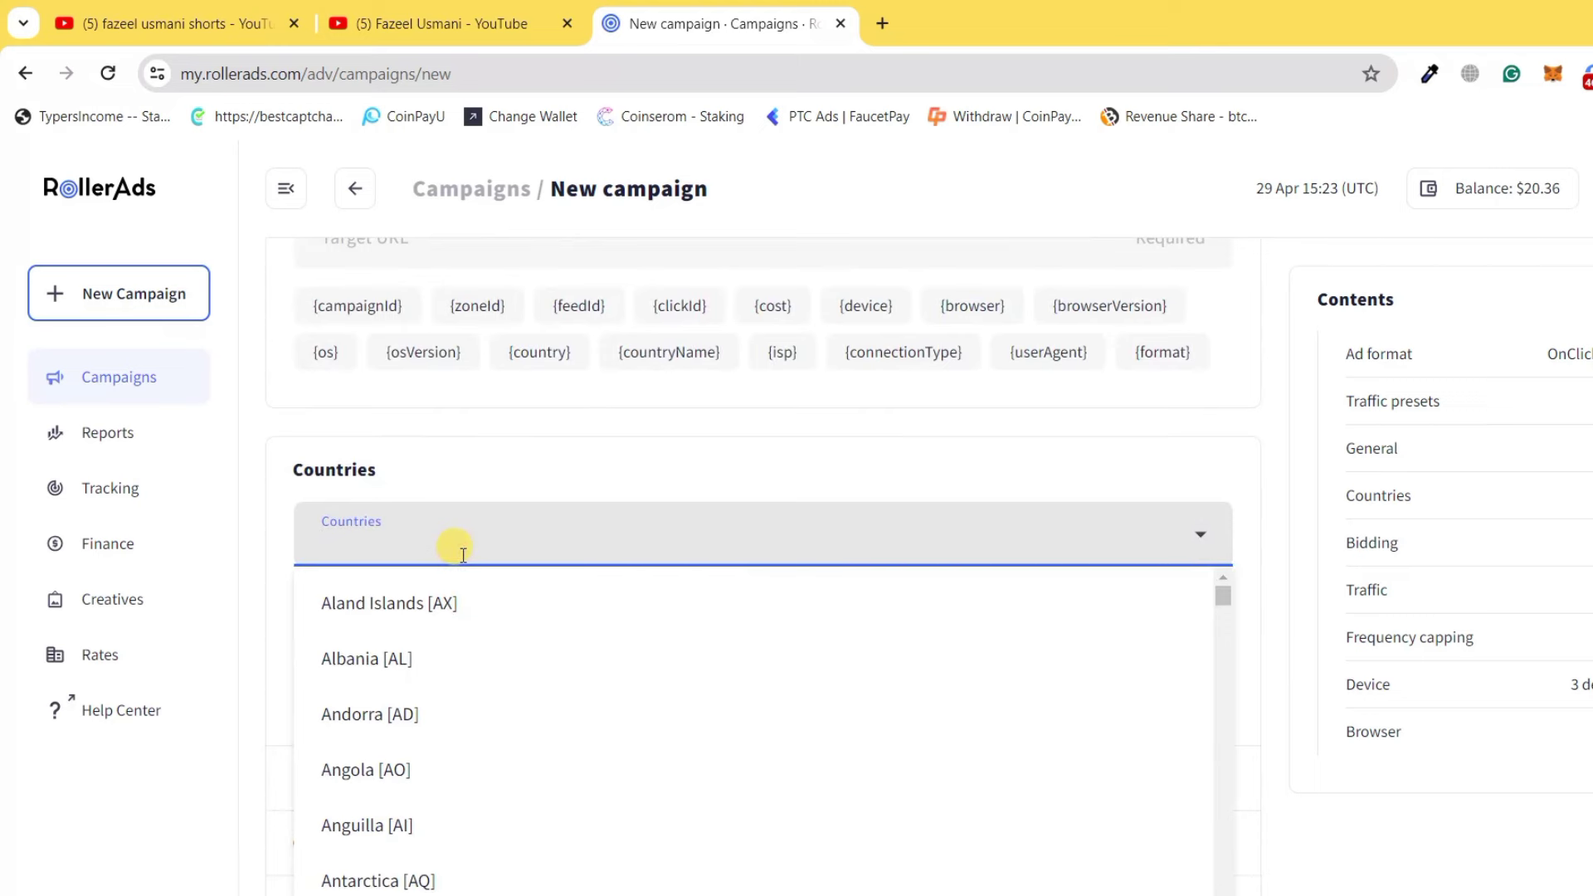
text(us)
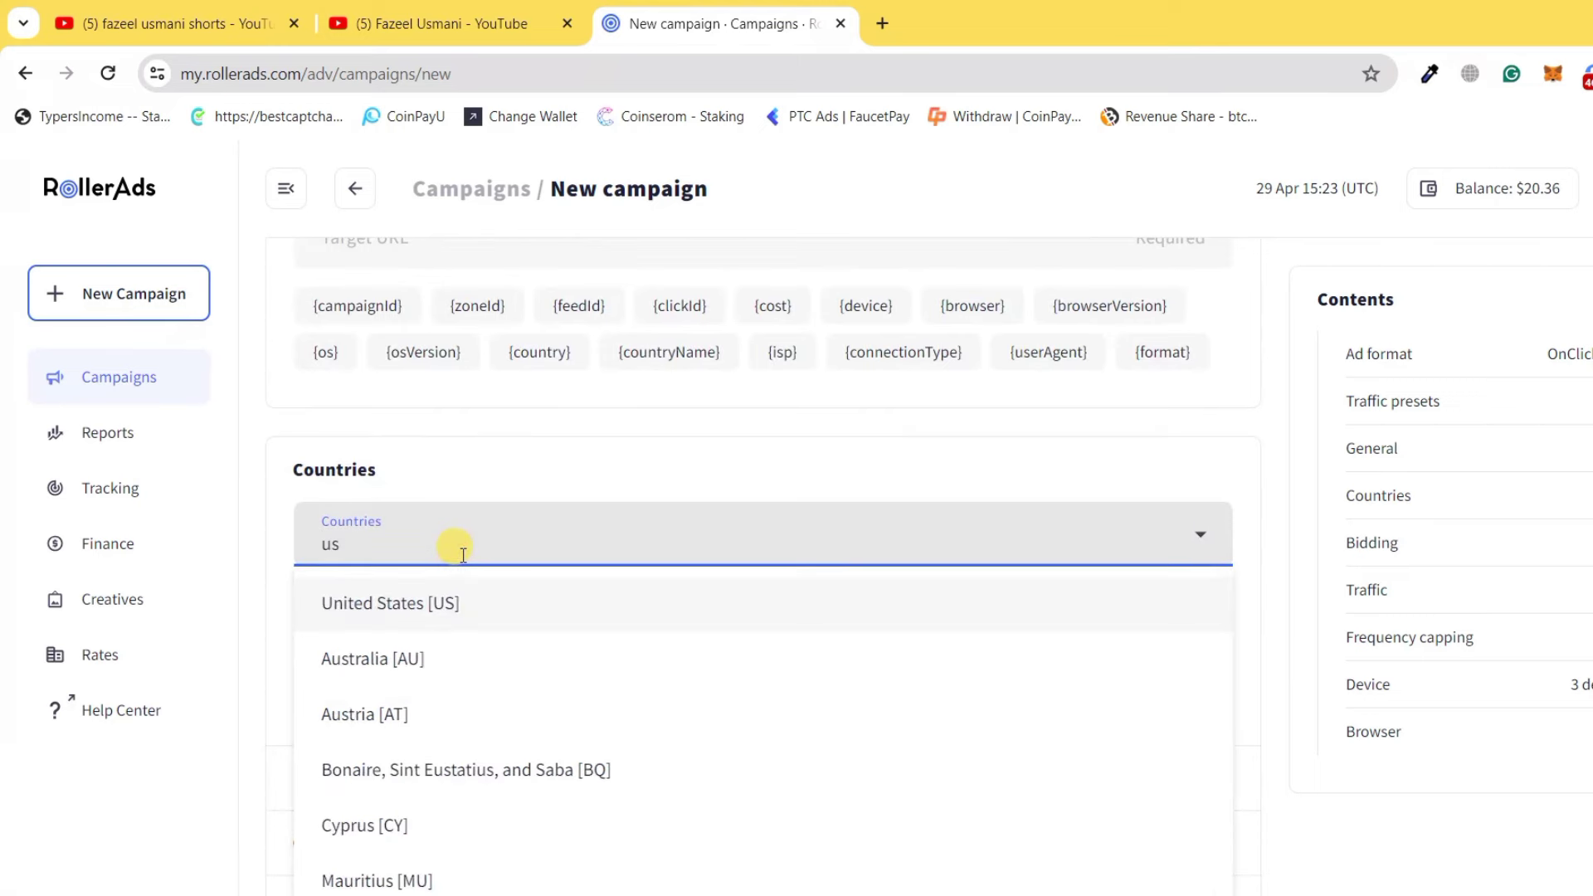
click(448, 604)
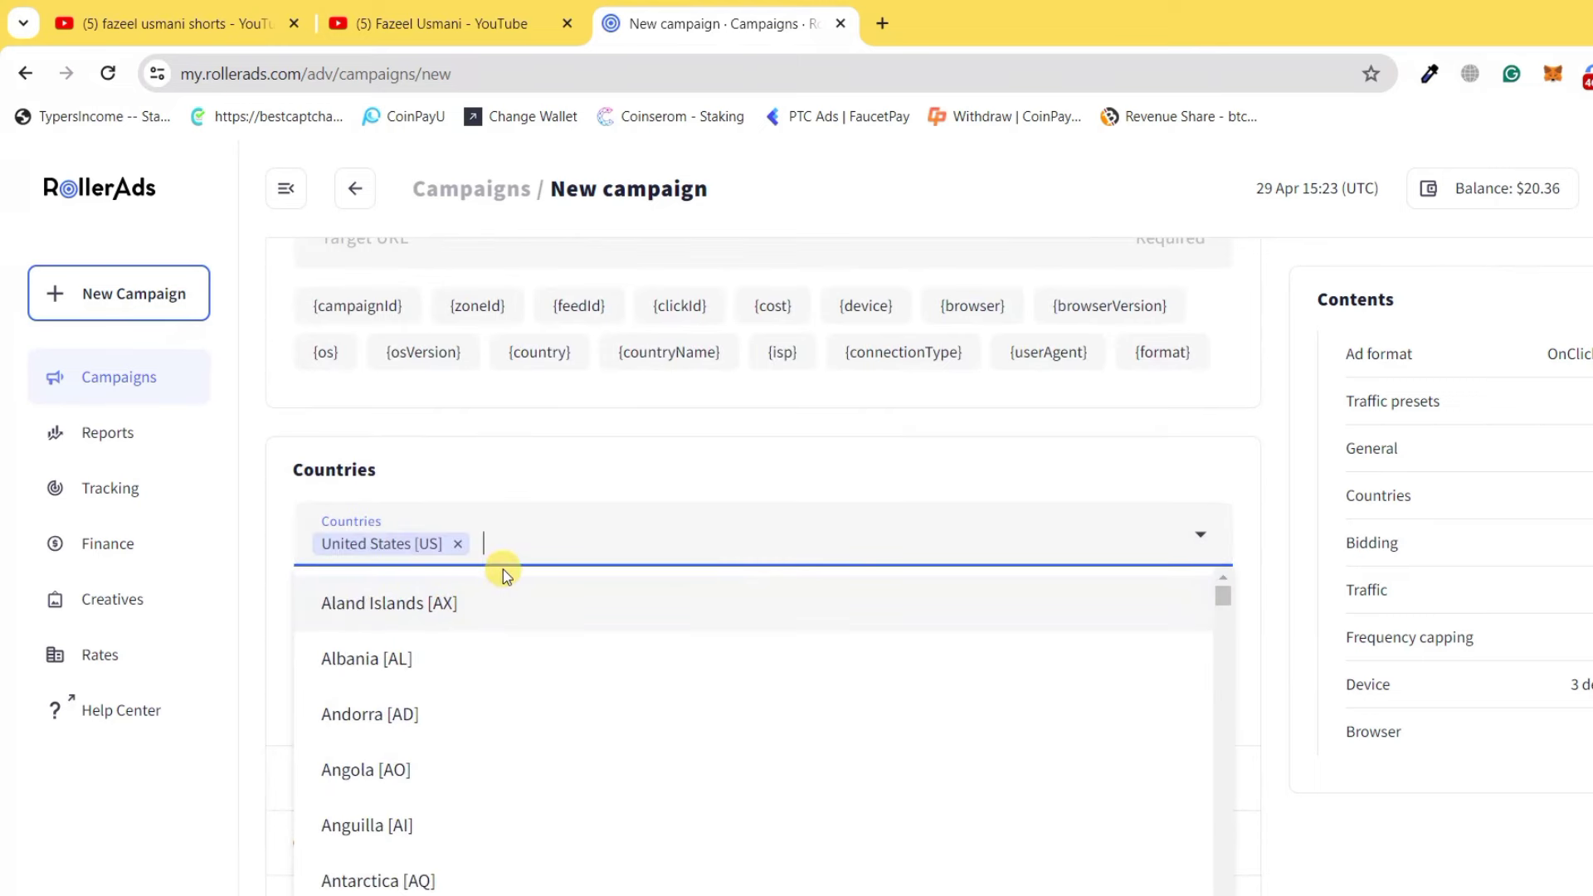
click(531, 481)
Step: Expand the Limits & Max Bid settings and set the Max CPM to 0.3, keeping the default impression limits
scroll(559, 526, down, 4)
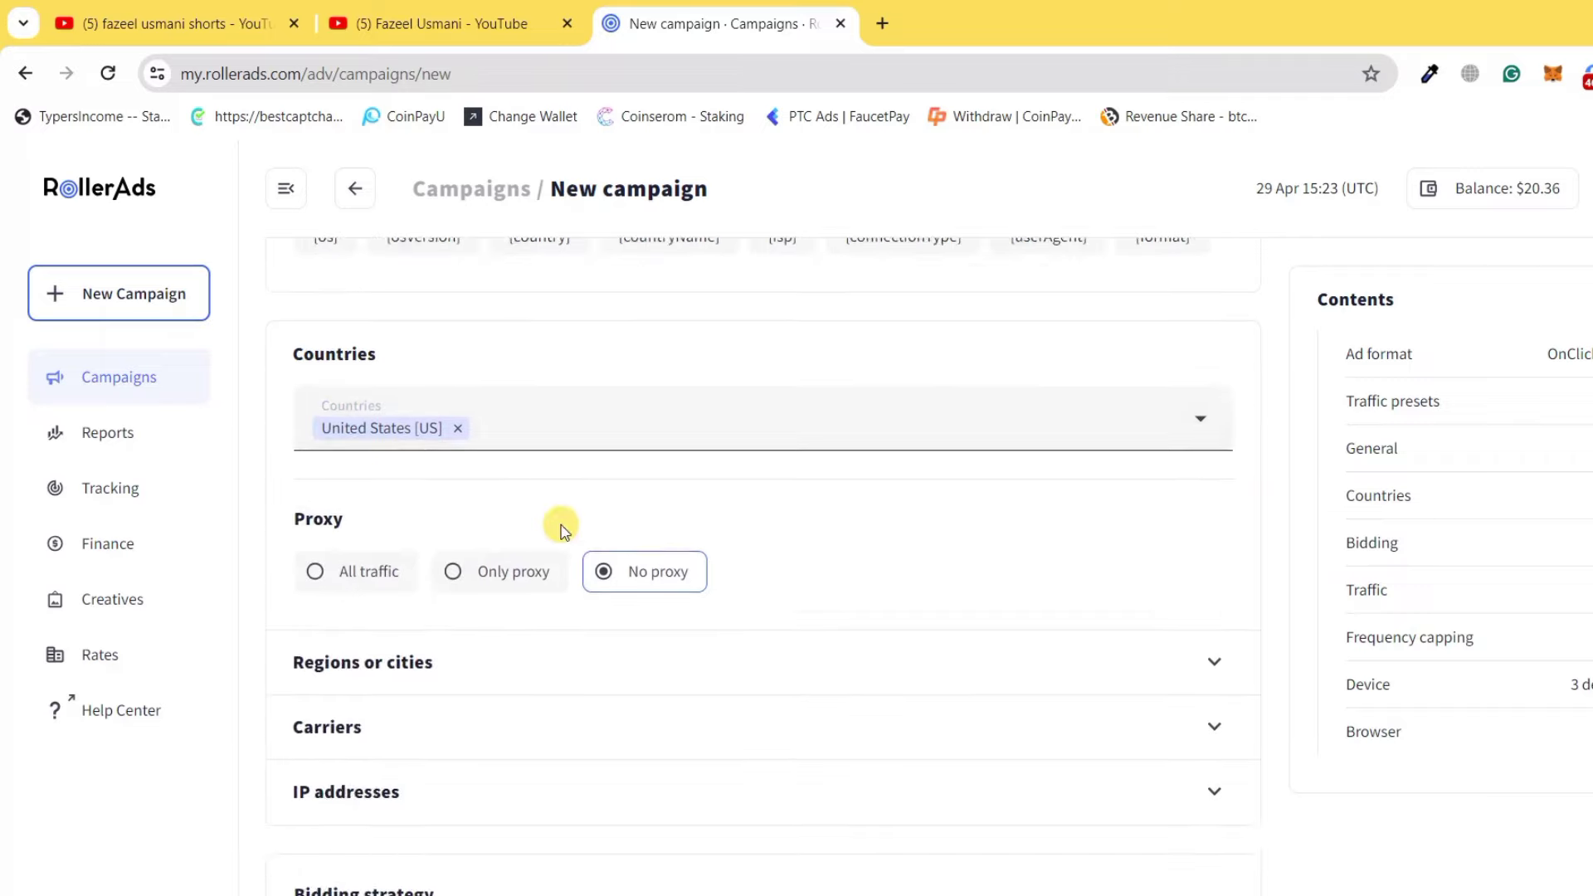
scroll(567, 526, down, 5)
click(533, 520)
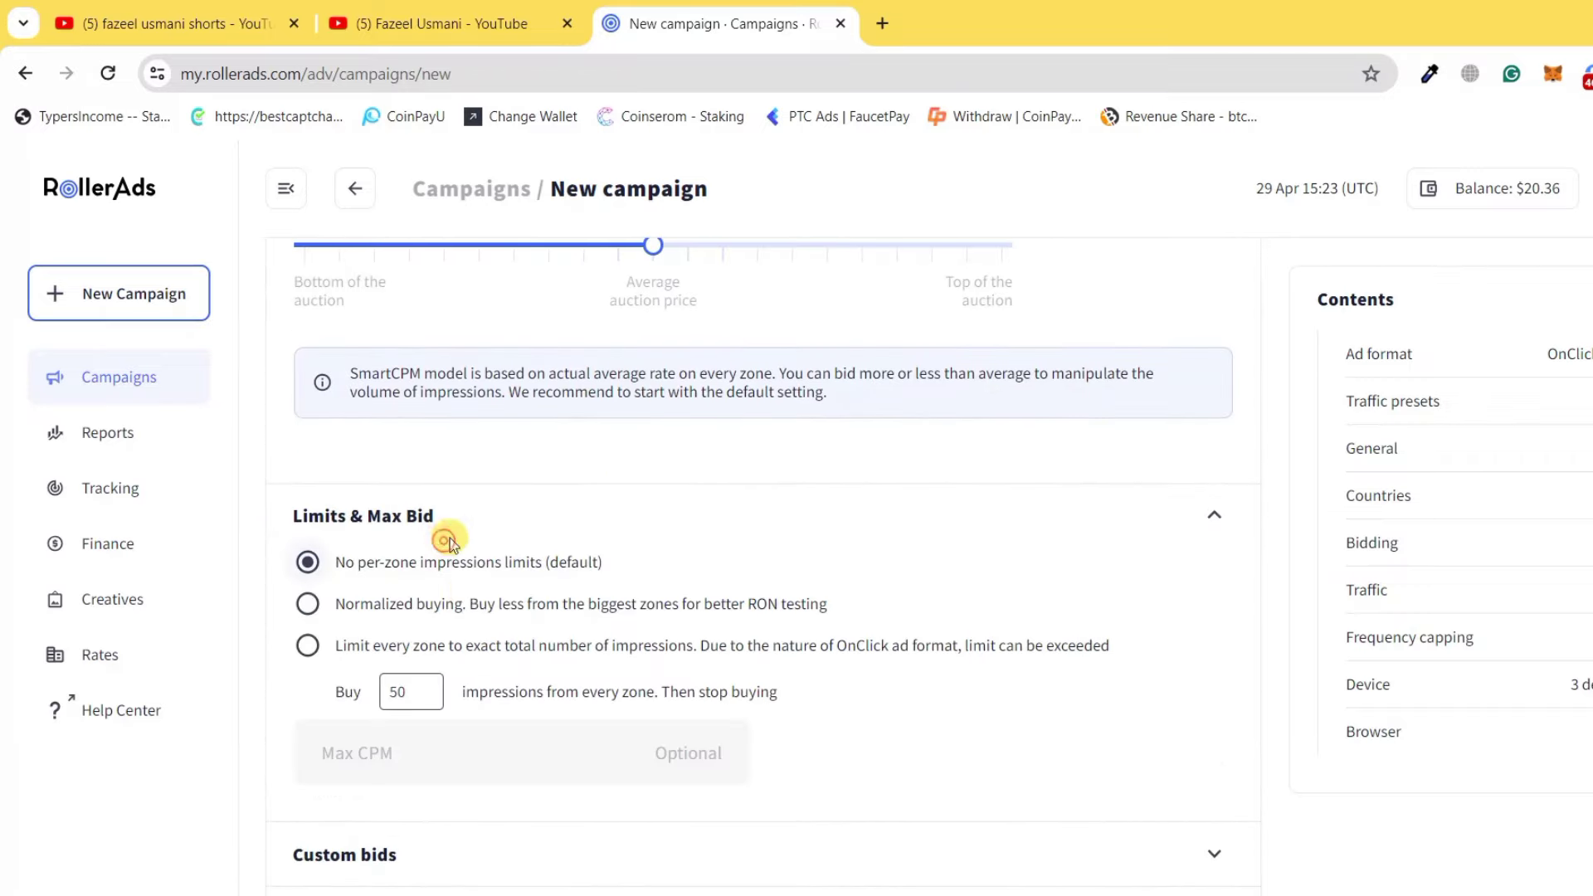
click(473, 735)
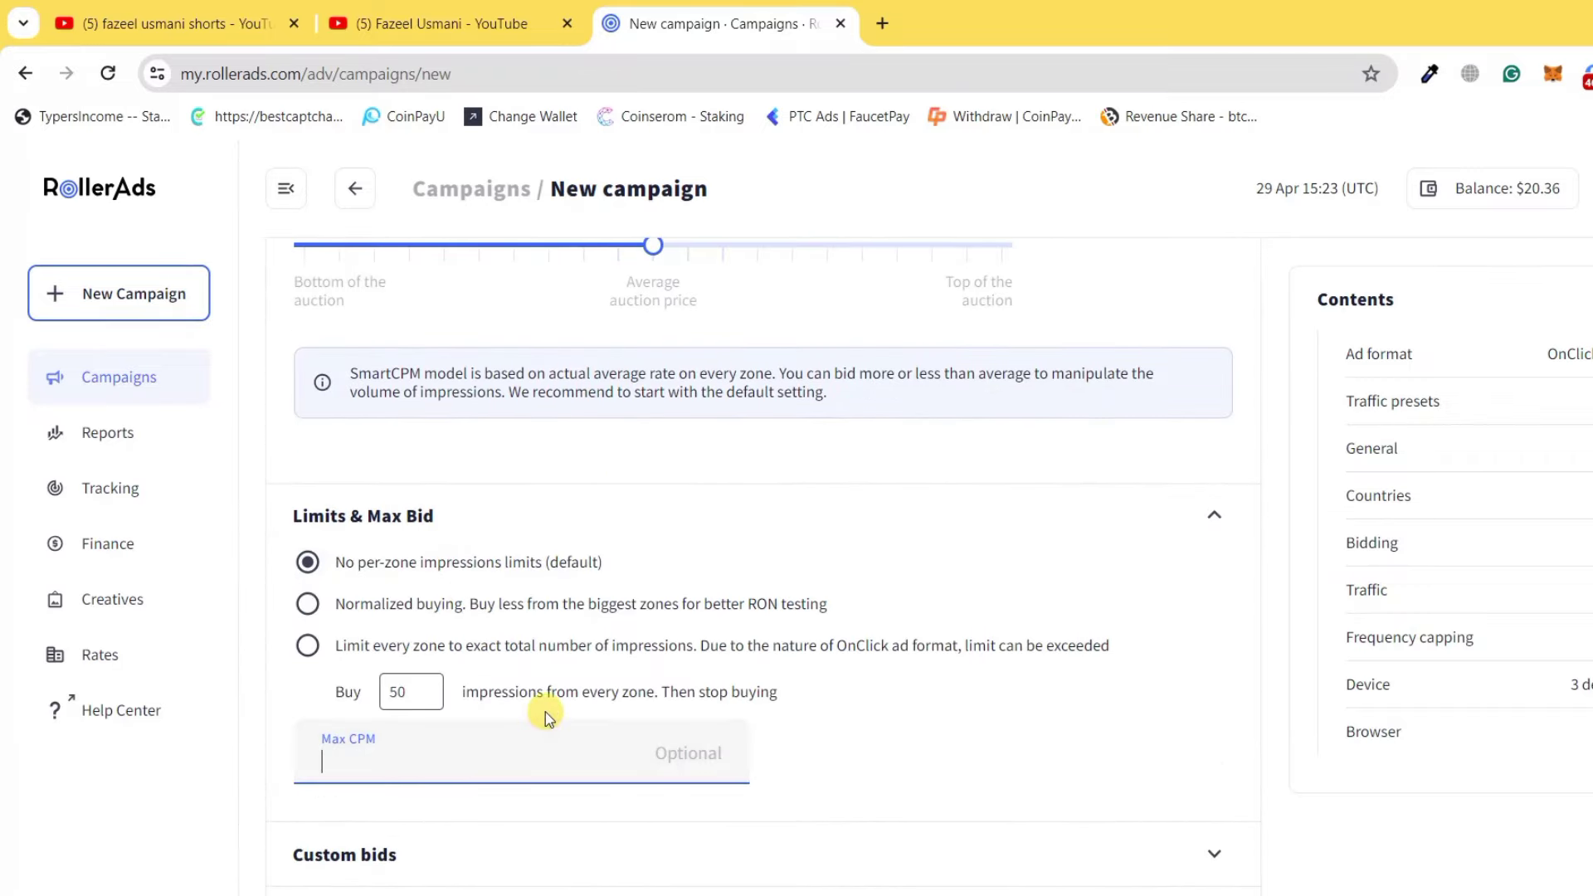
text(0.2)
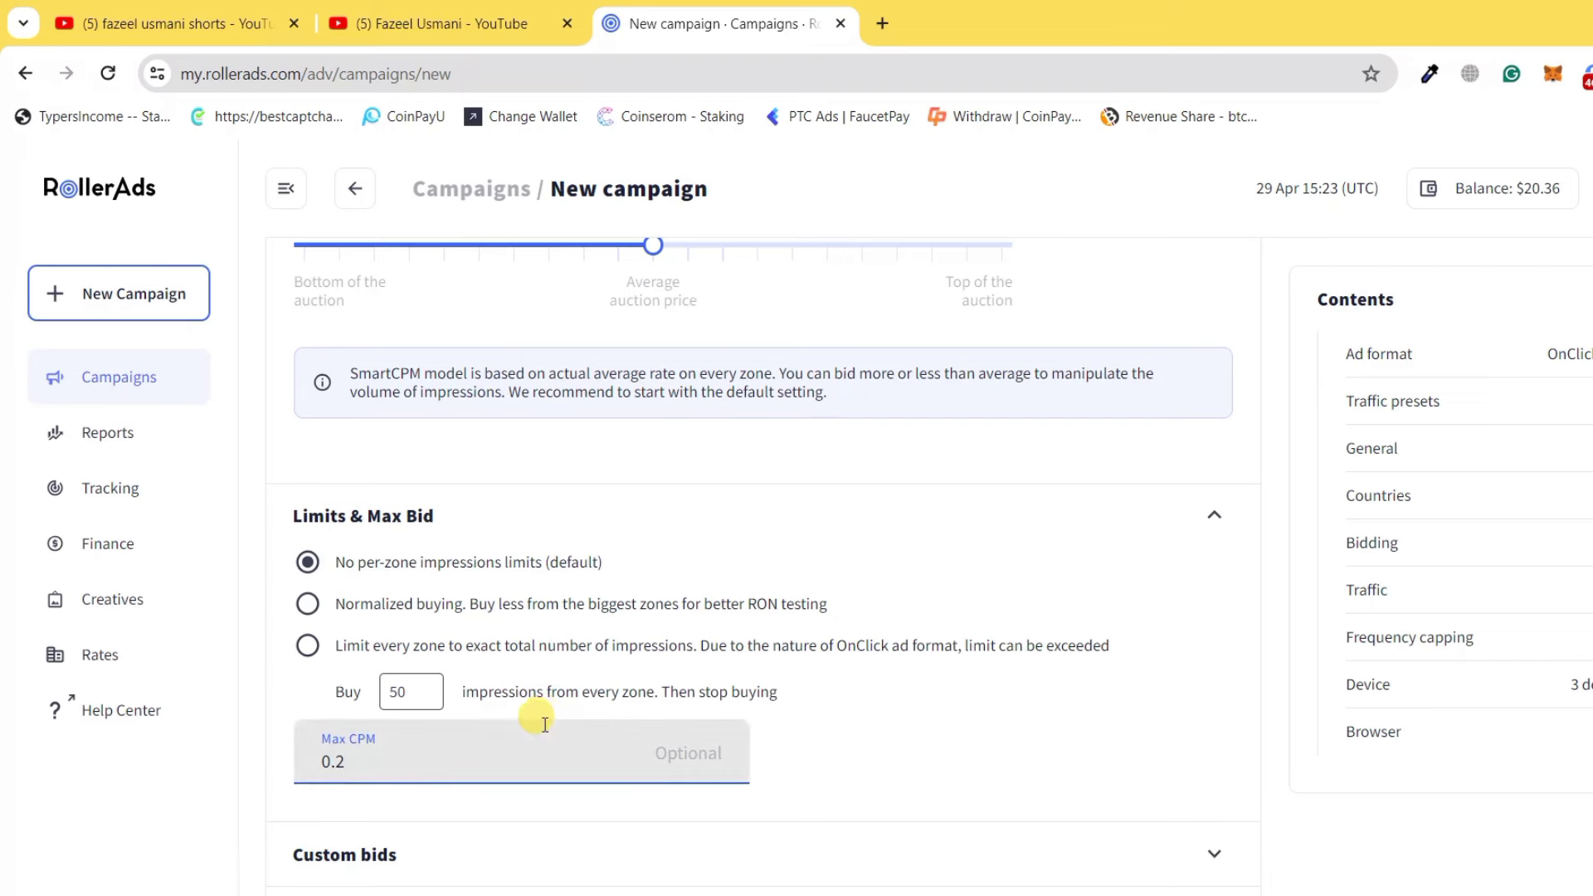
click(610, 703)
scroll(395, 737, down, 1)
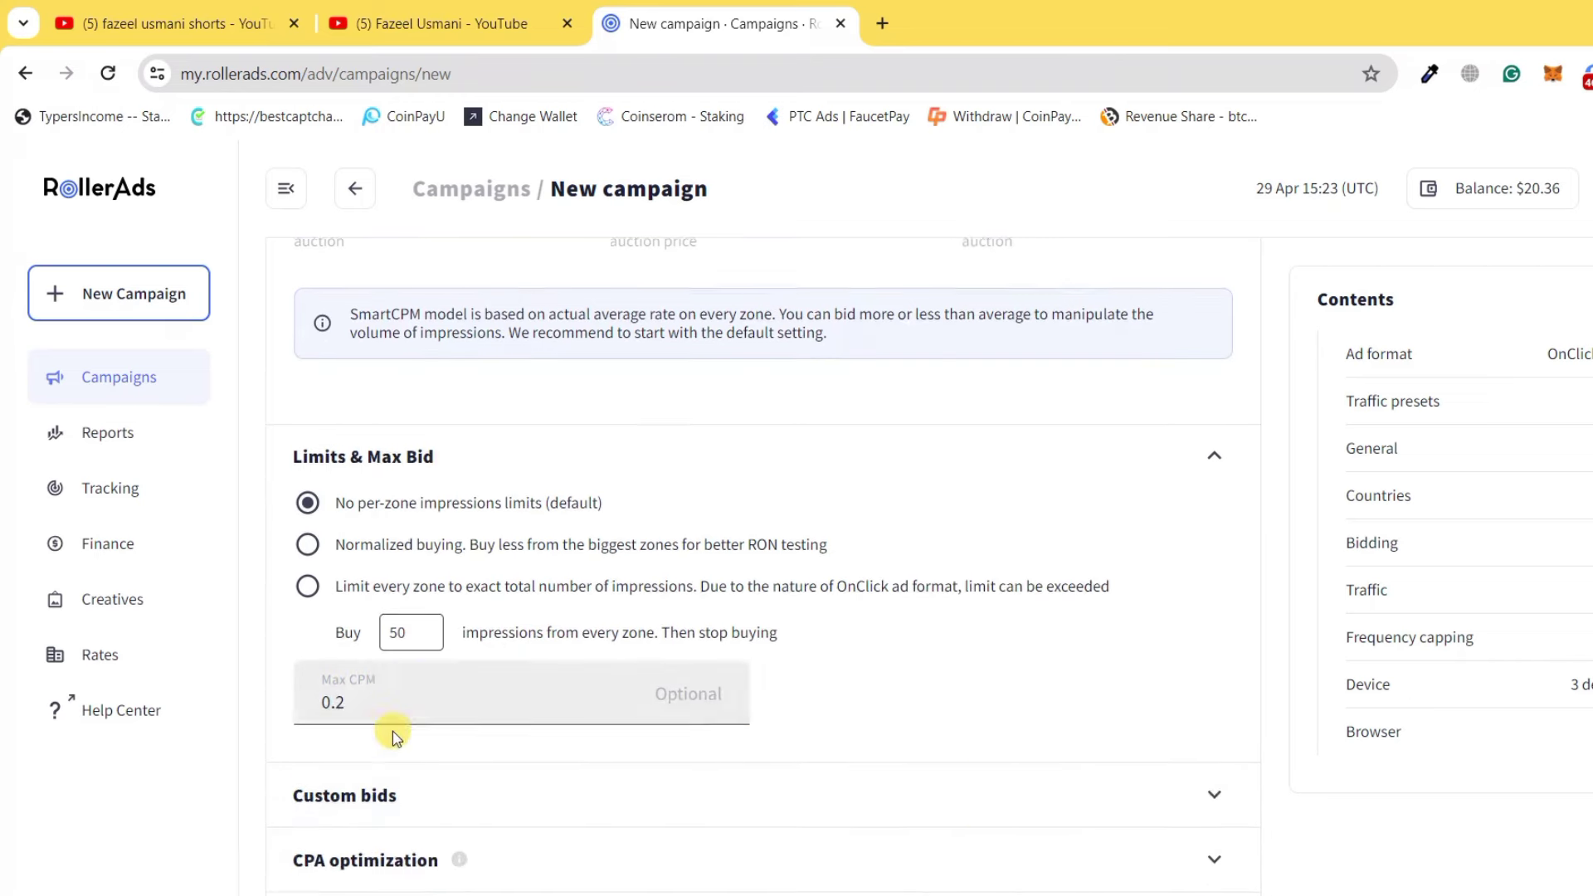
scroll(394, 737, down, 1)
click(393, 655)
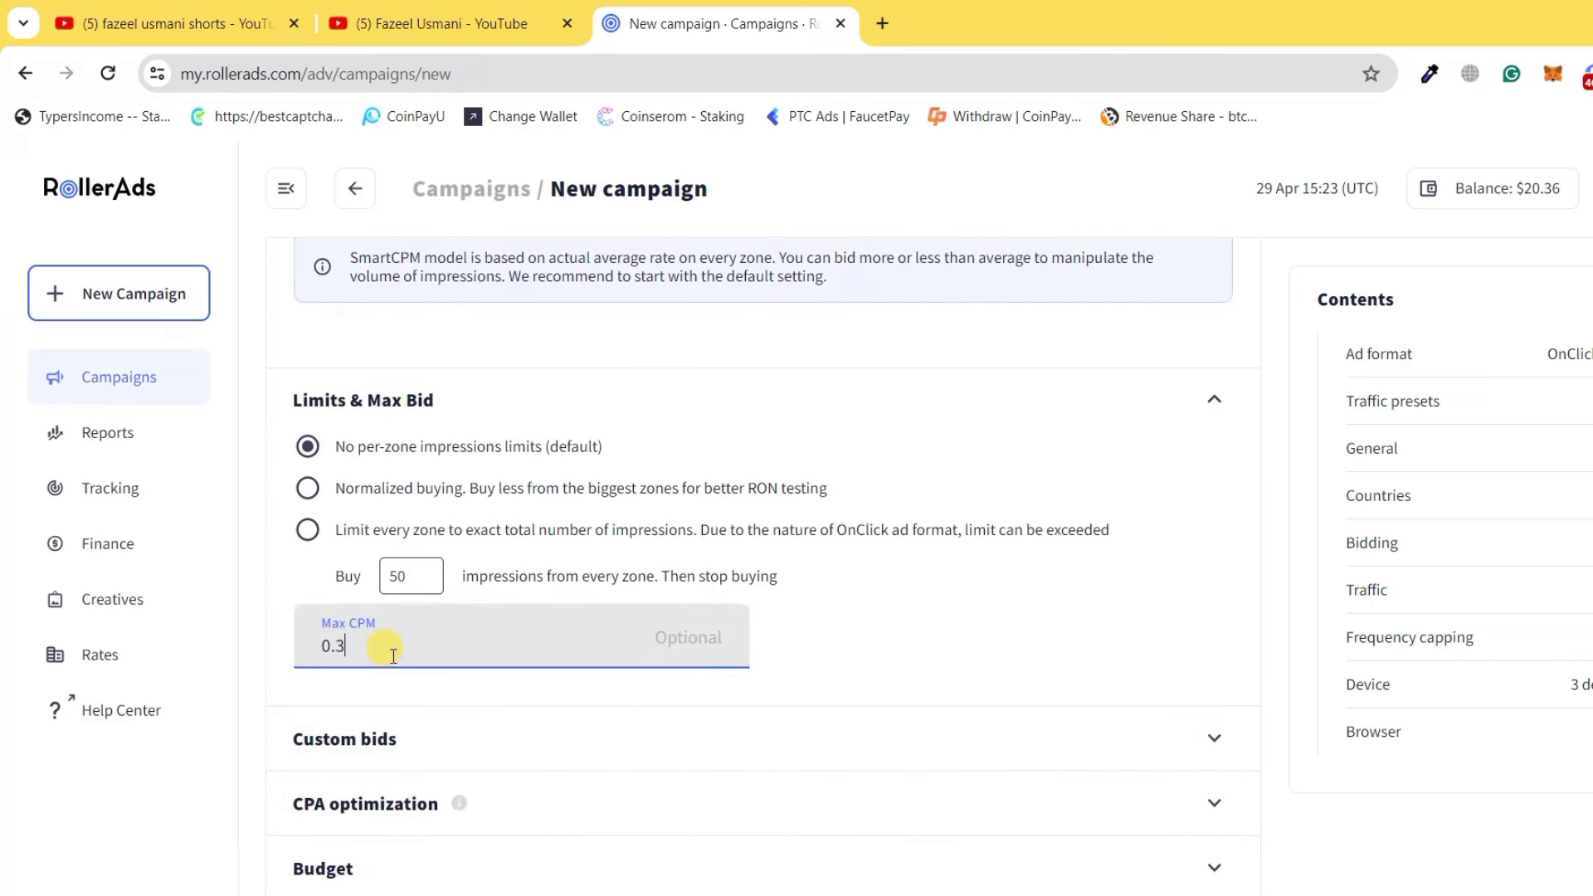
click(1131, 829)
Step: Expand the budget settings and set both the daily and the total budget to 5
scroll(685, 572, down, 2)
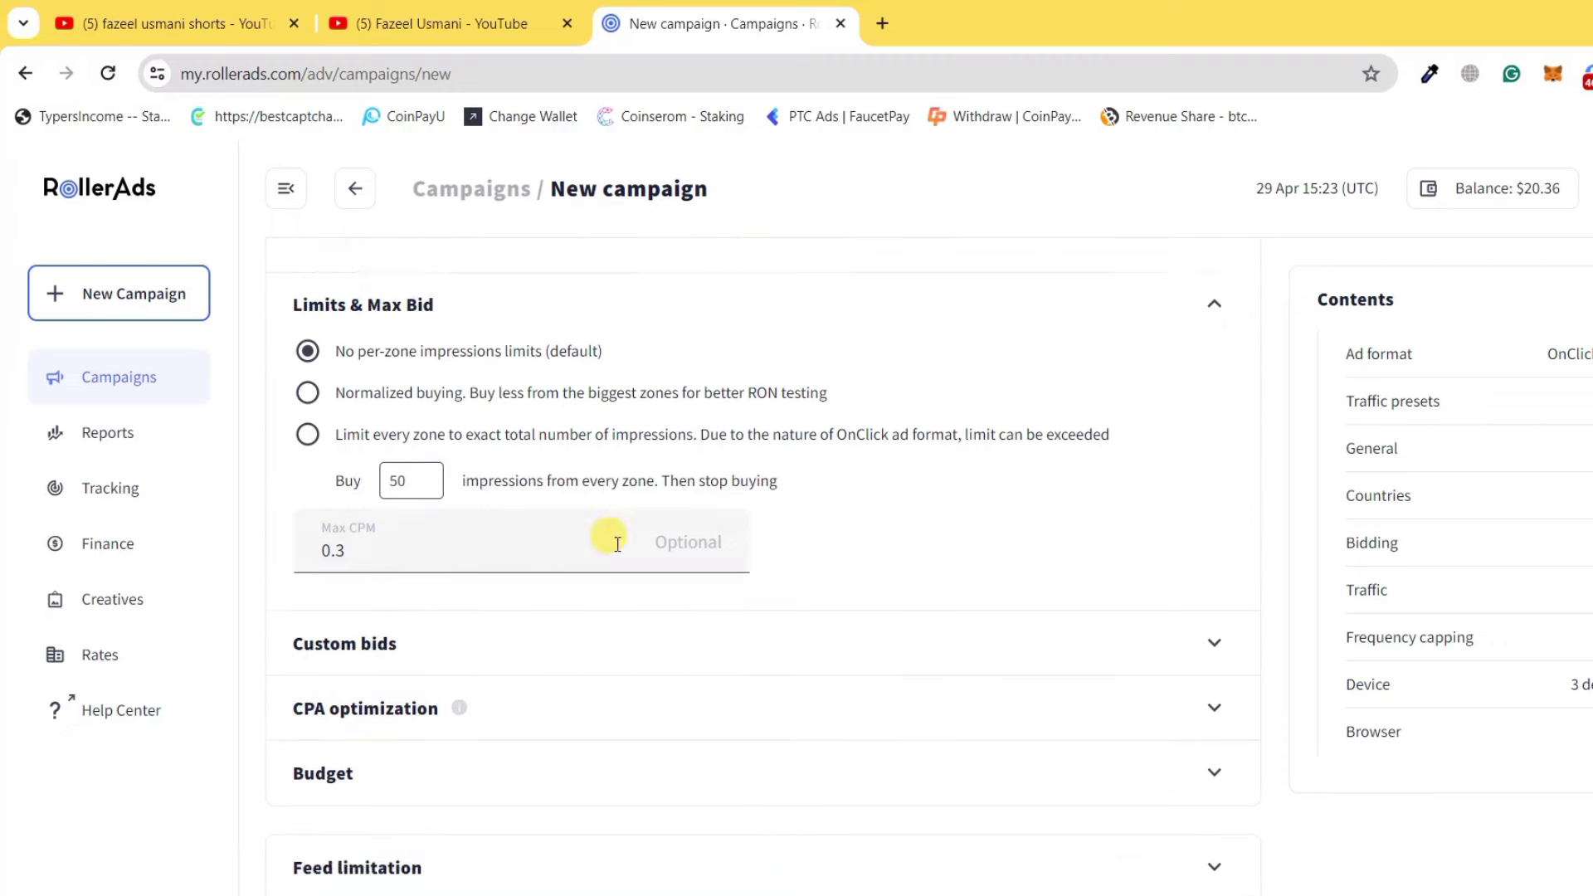
scroll(514, 506, down, 3)
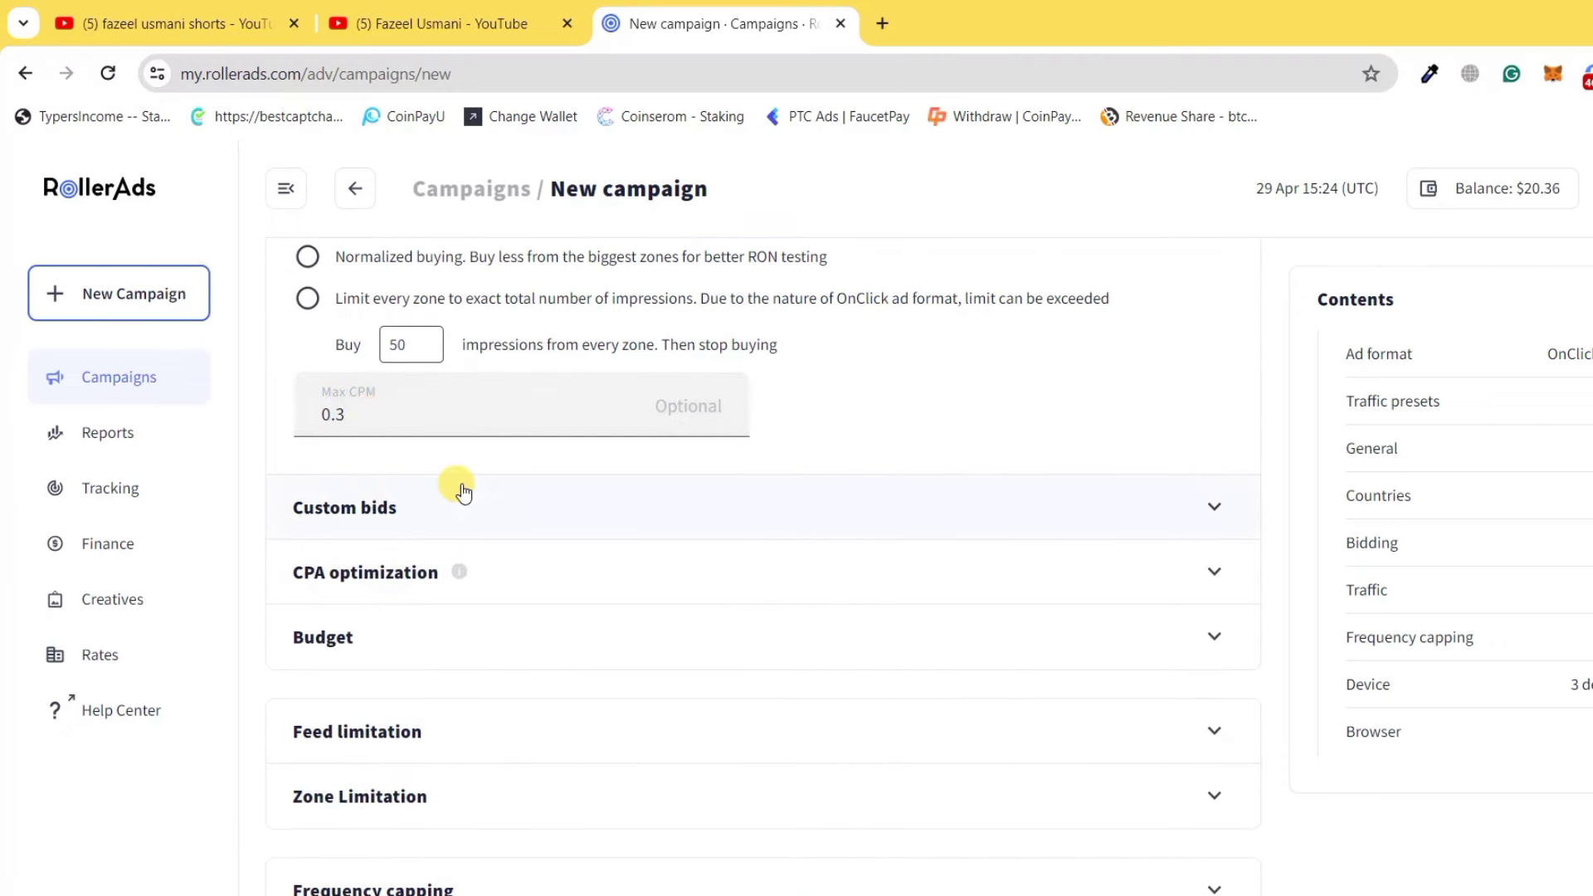
scroll(391, 420, down, 1)
click(390, 521)
click(371, 581)
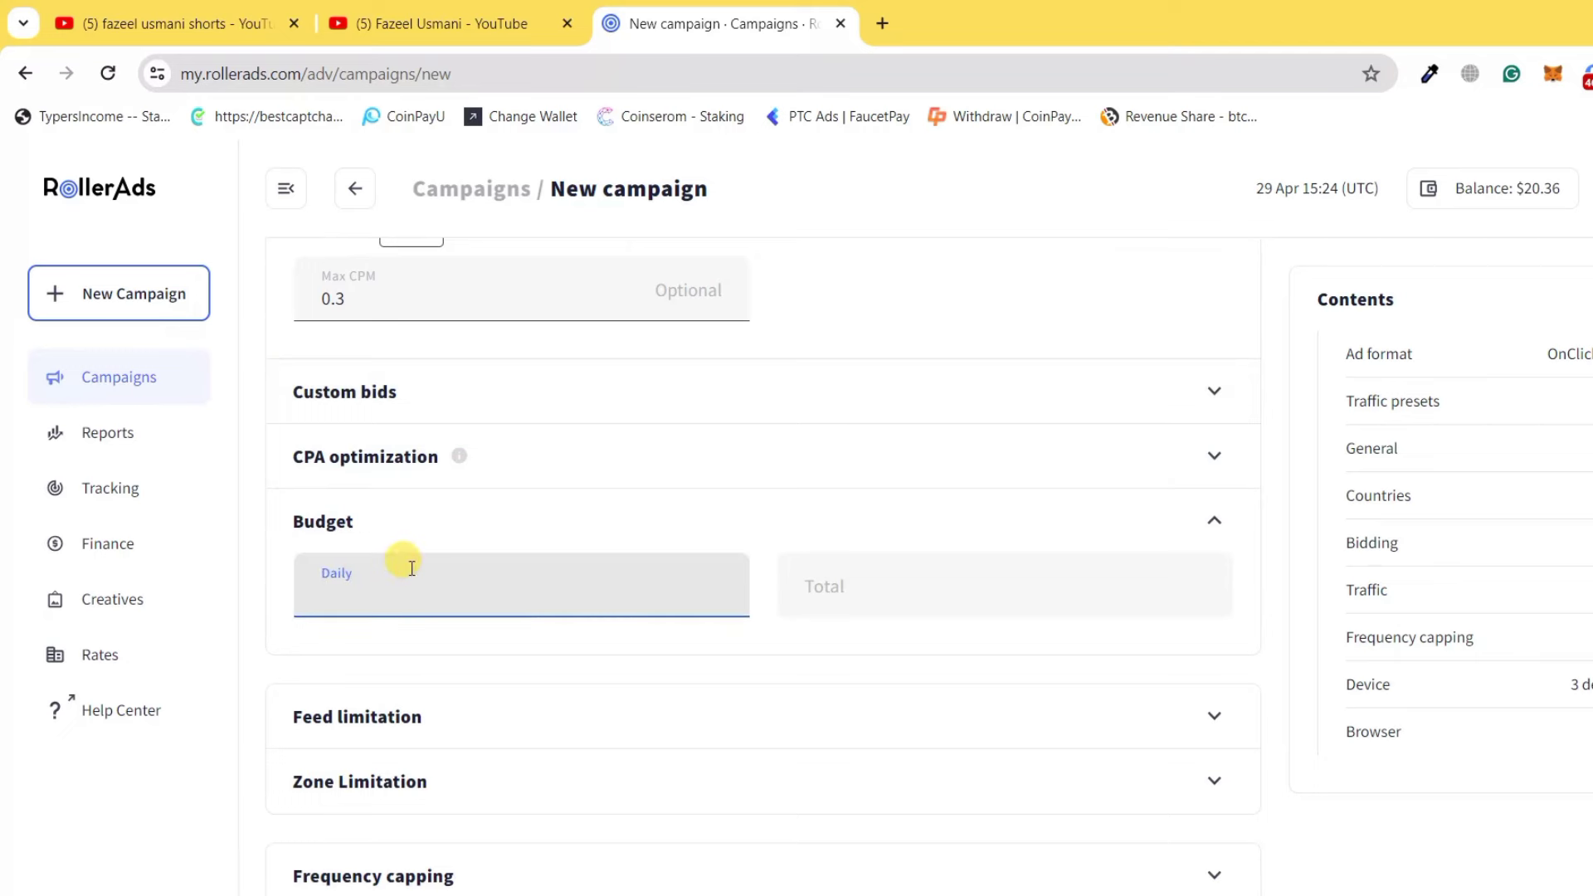
text(5)
key(Tab)
text(5)
Step: Expand the device targeting settings to check which platforms are selected
scroll(640, 475, down, 2)
scroll(640, 475, down, 4)
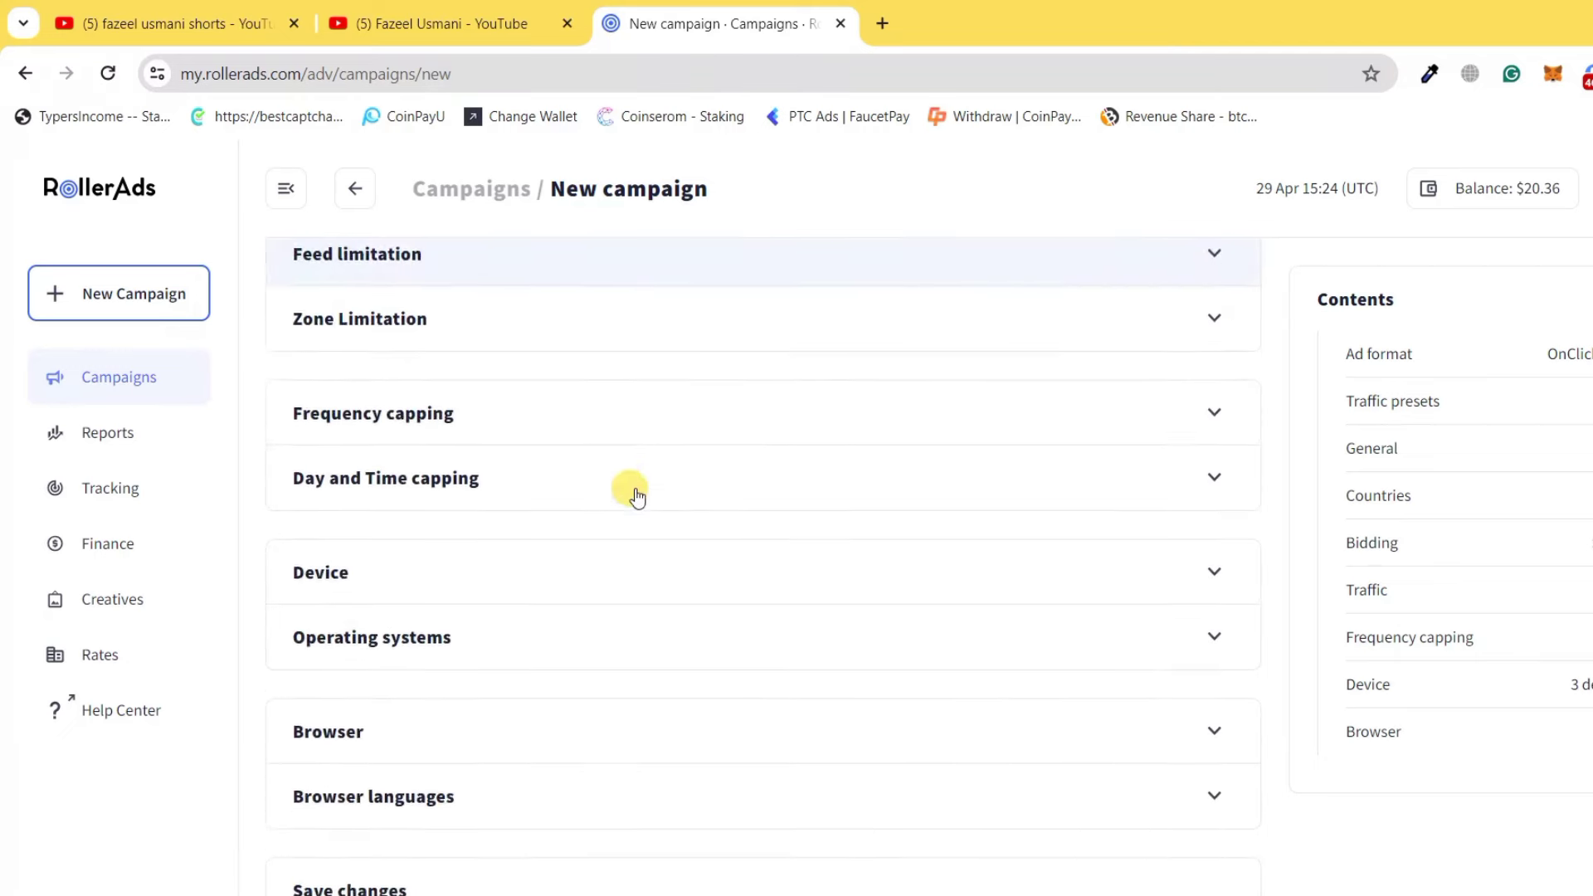
click(478, 344)
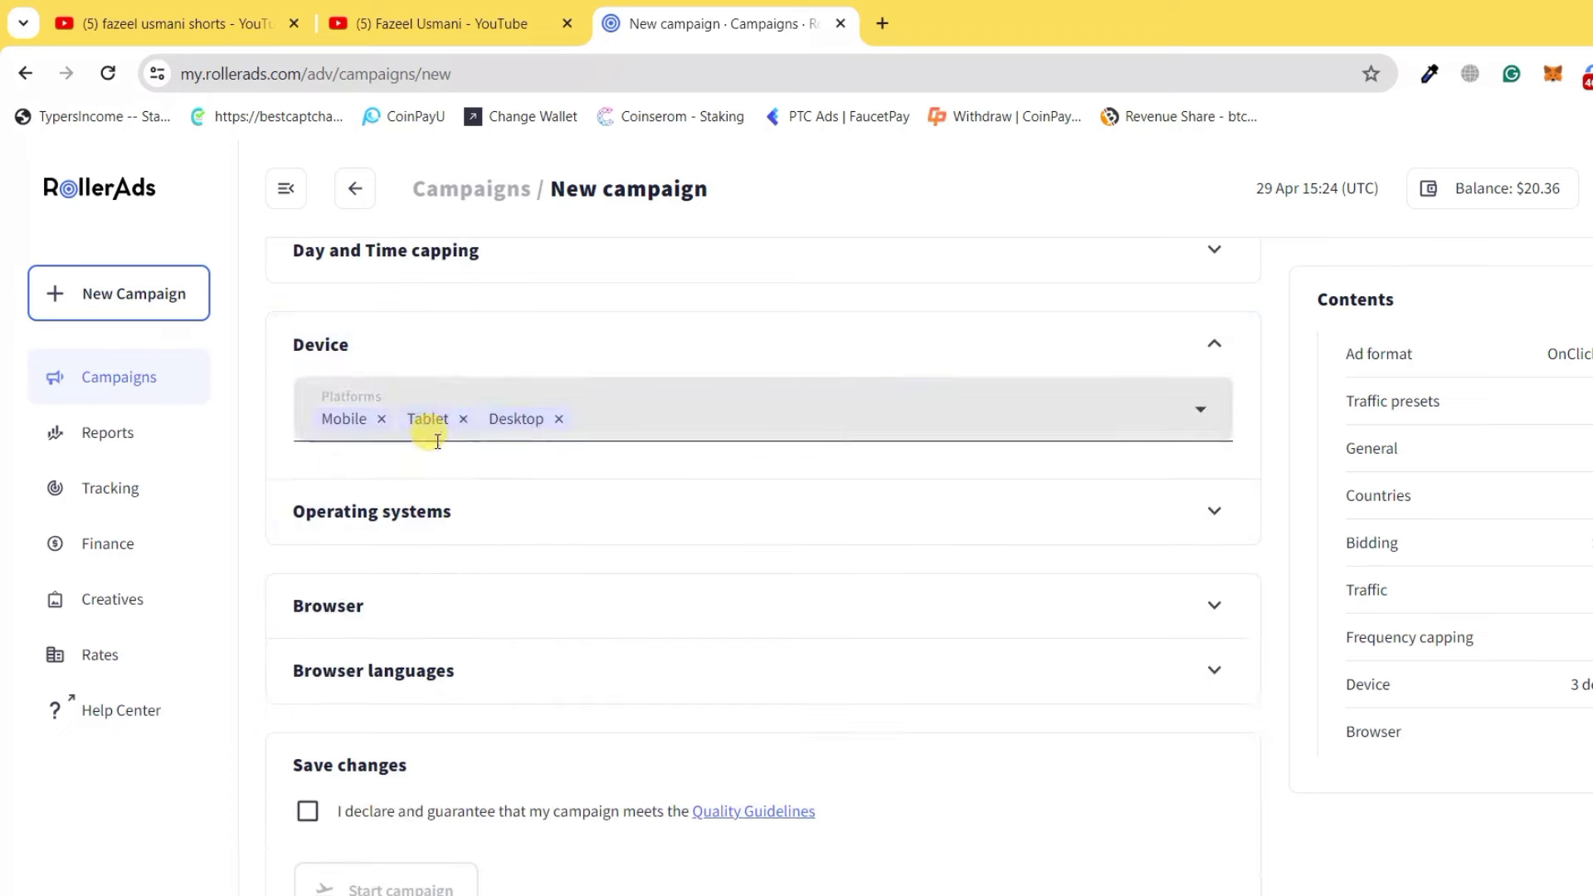
Step: Declare that the campaign meets the Quality Guidelines and try to start it
scroll(419, 495, down, 1)
click(309, 709)
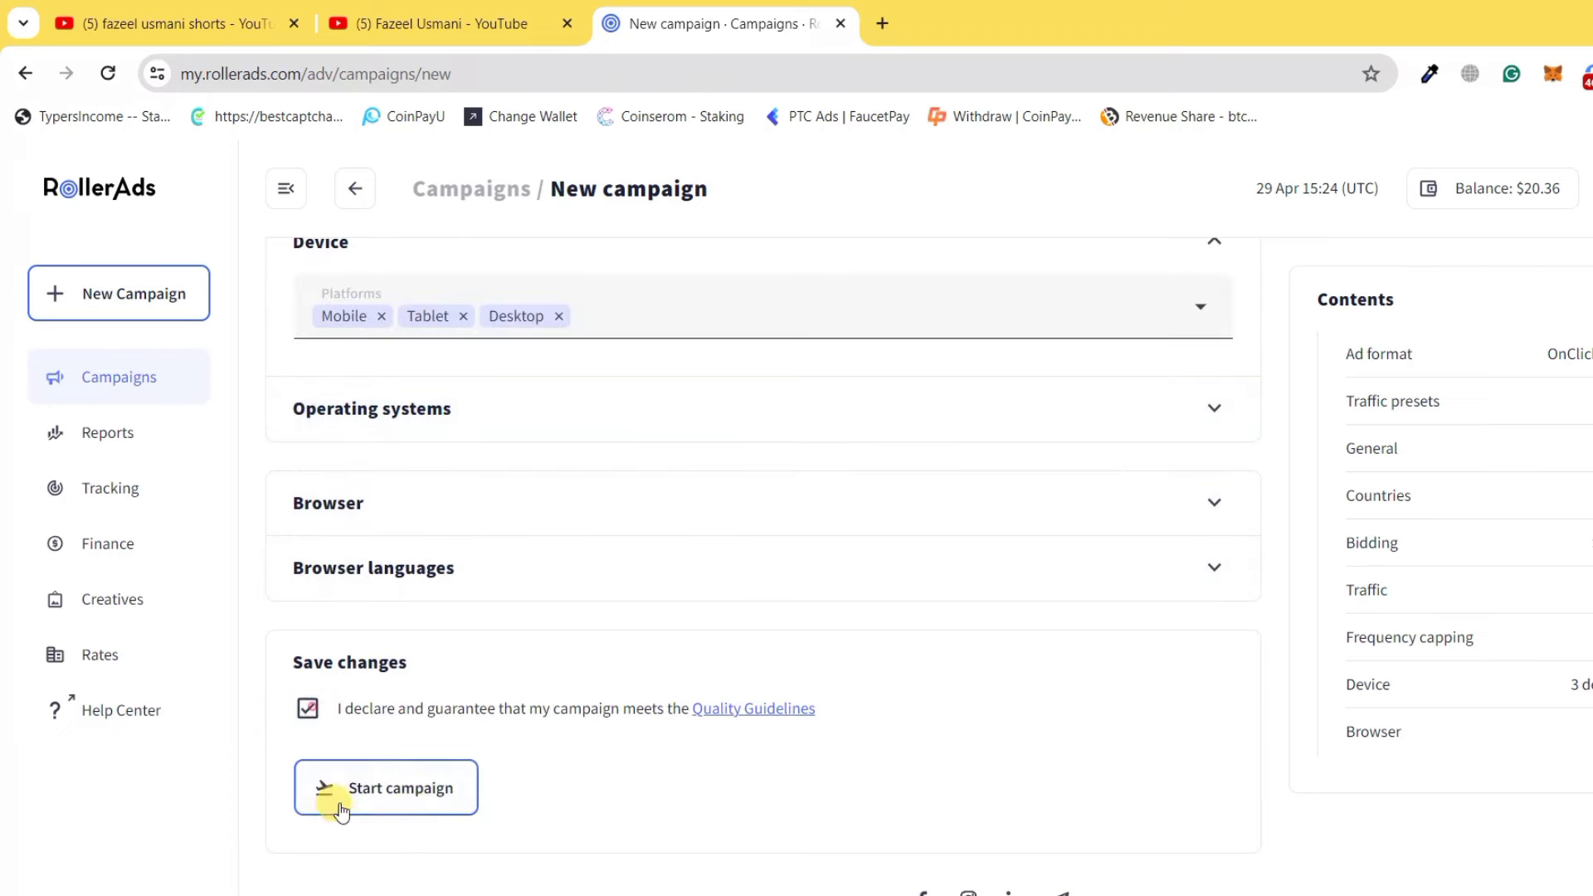
click(423, 799)
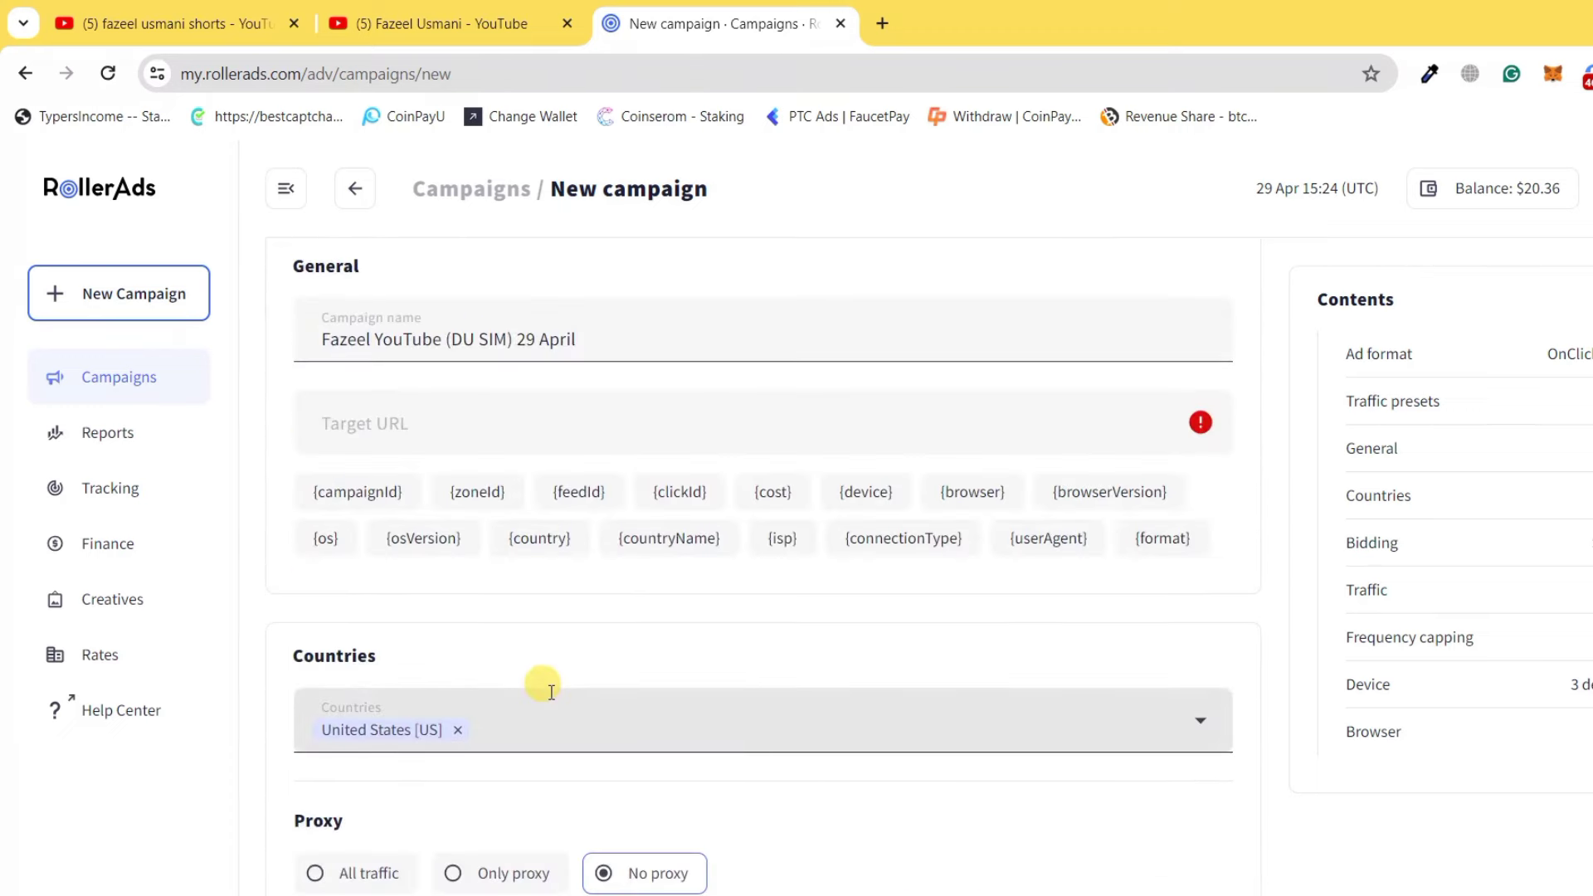
click(402, 413)
key(ctrl+v)
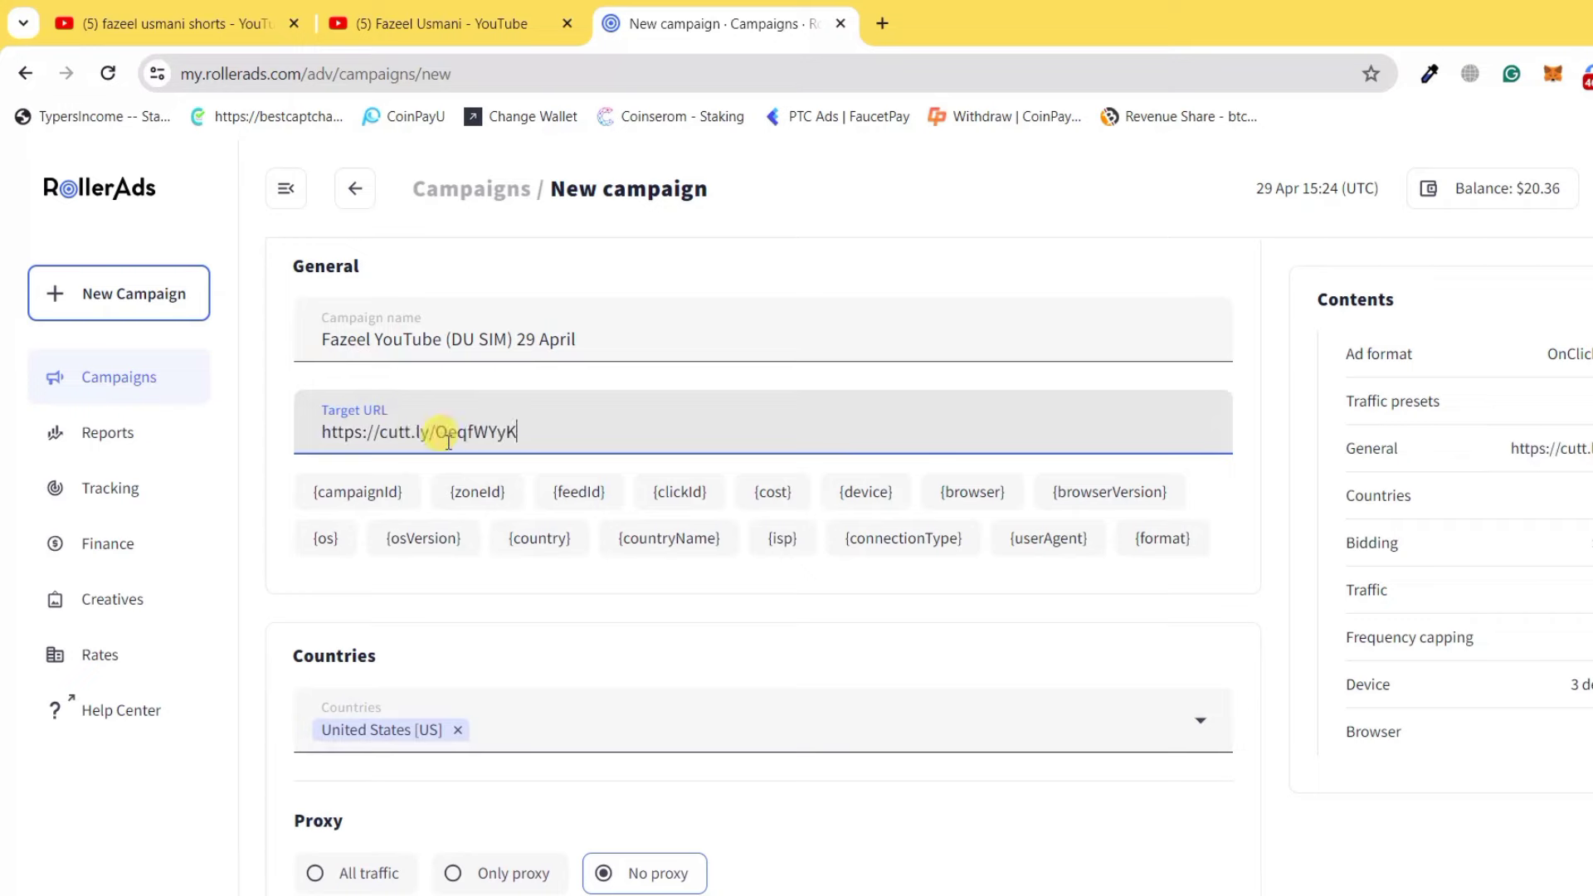
scroll(509, 416, down, 10)
scroll(604, 546, down, 12)
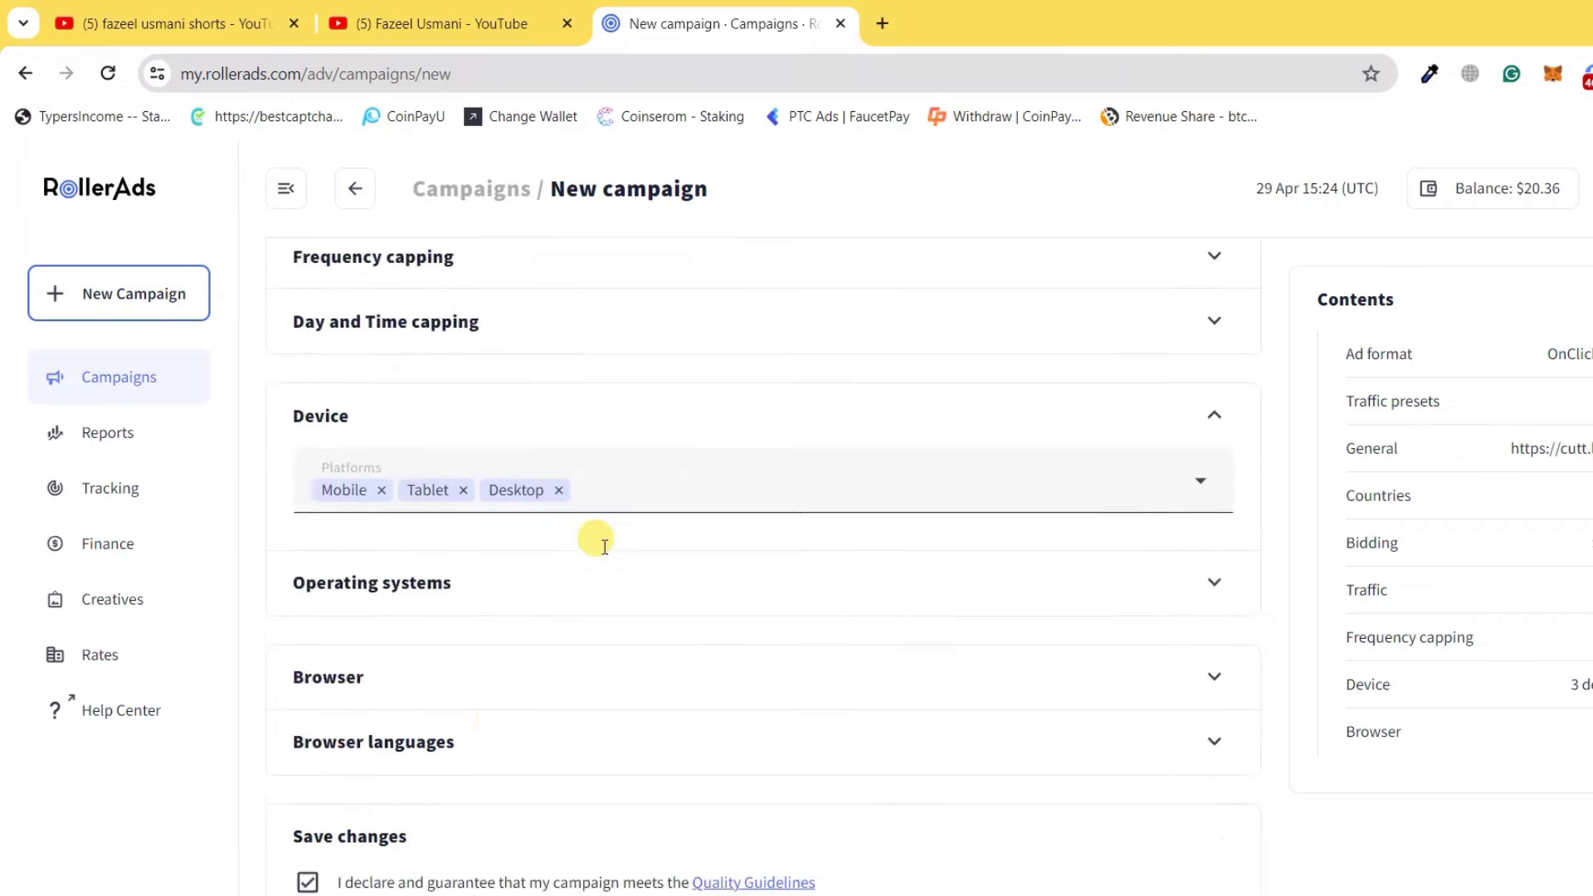
click(340, 772)
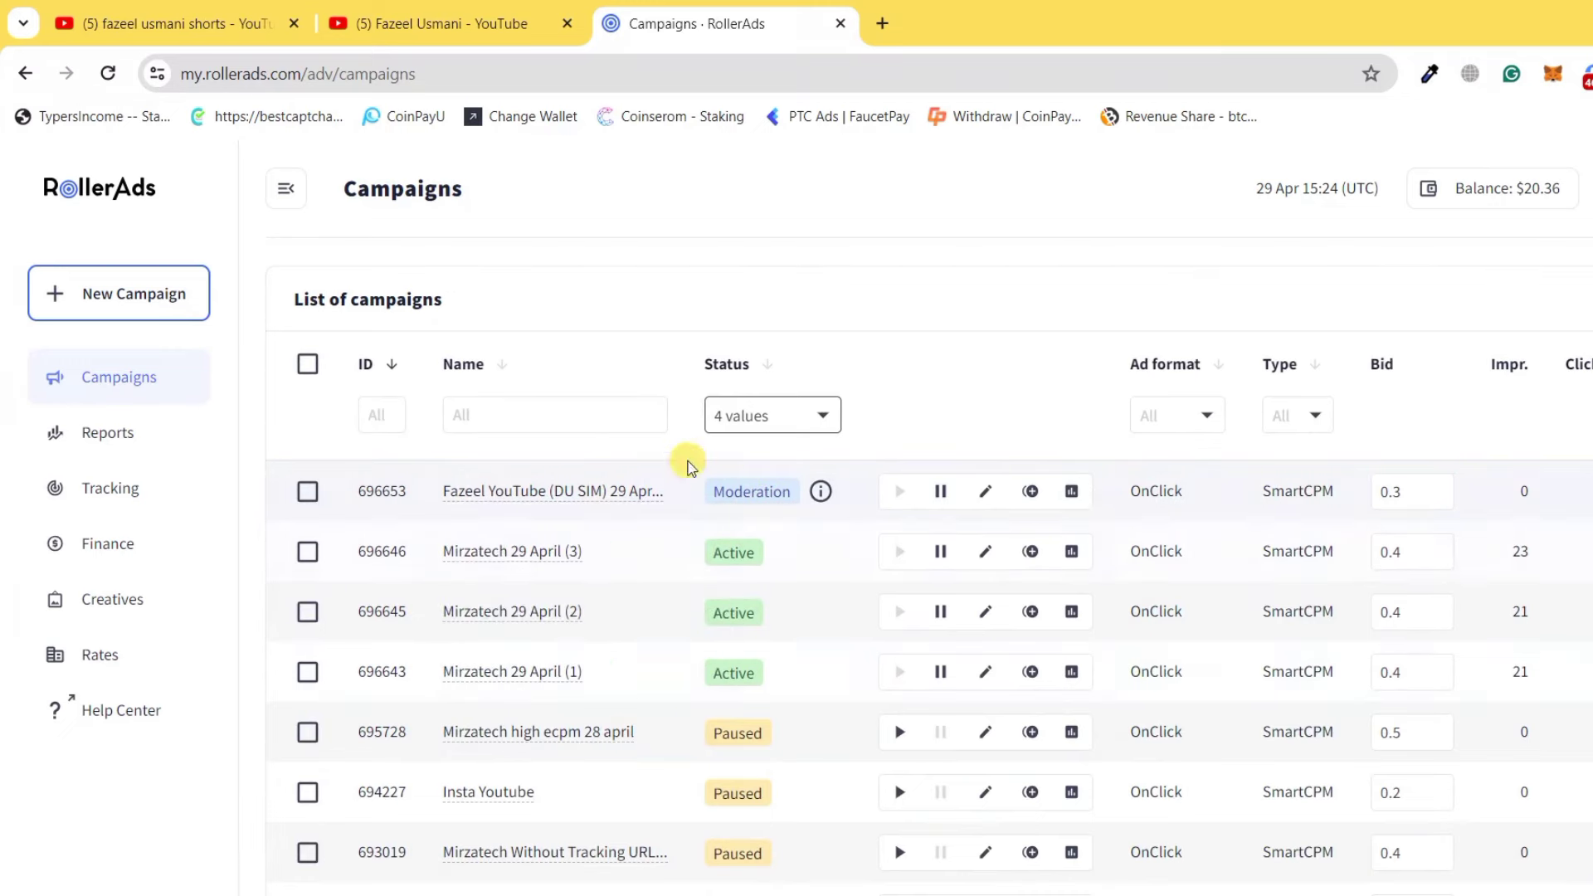
click(110, 73)
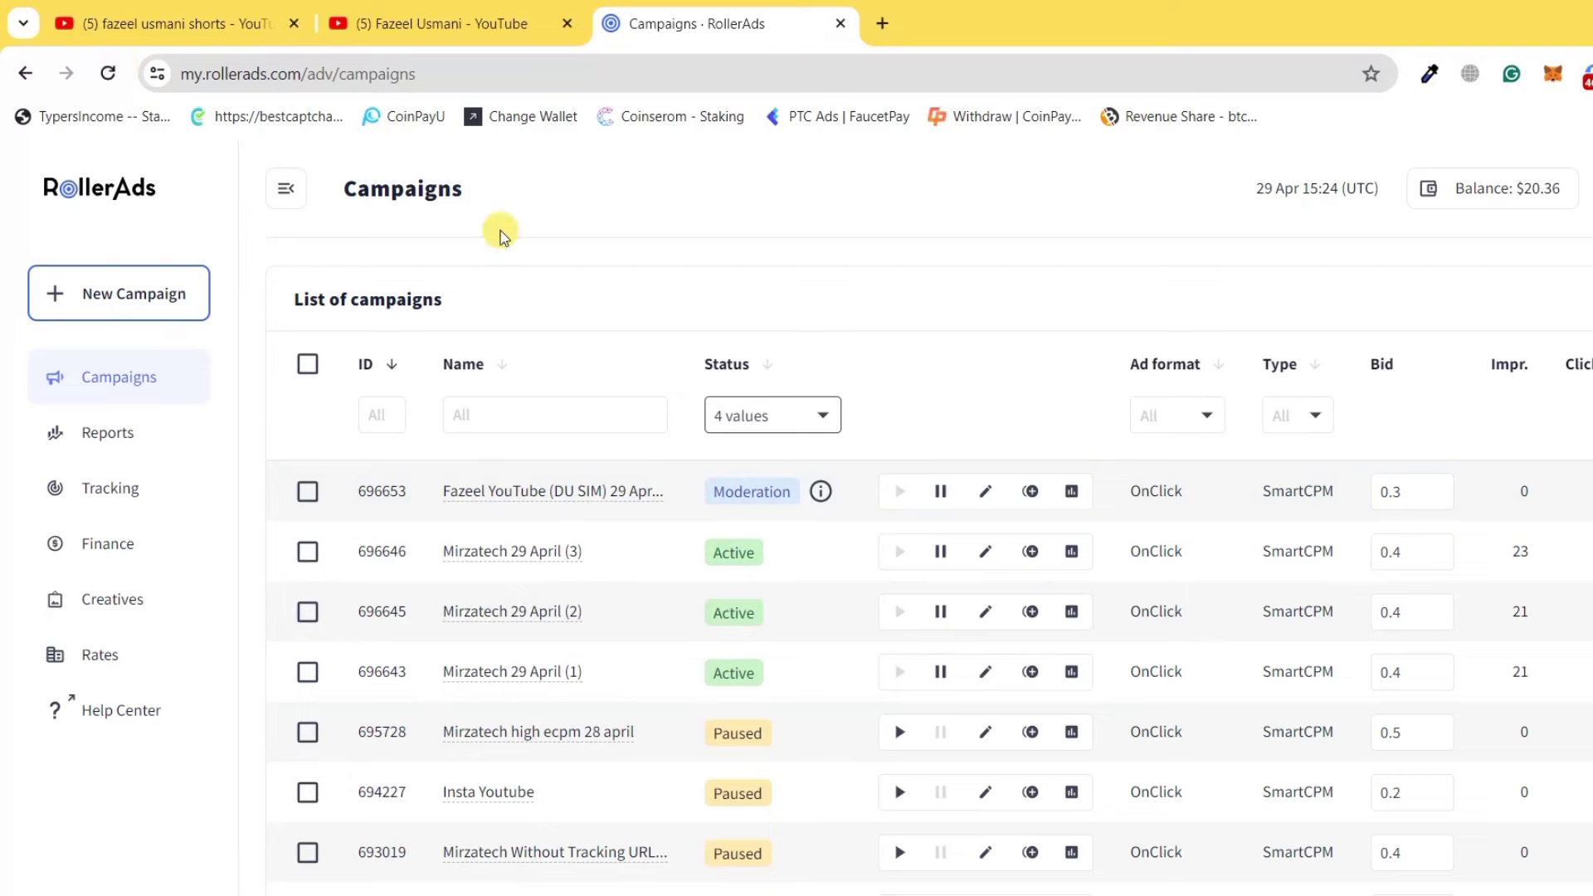